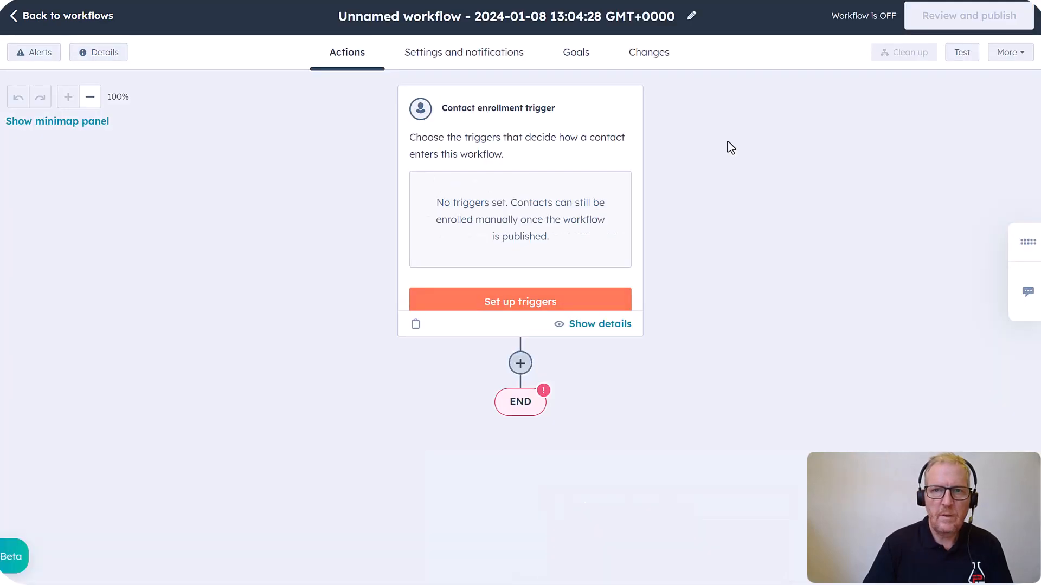
Step: Rename the workflow "Valid8 contacts email address after 30 days" and save the name
{"action": "left_click", "coordinate": [692, 21]}
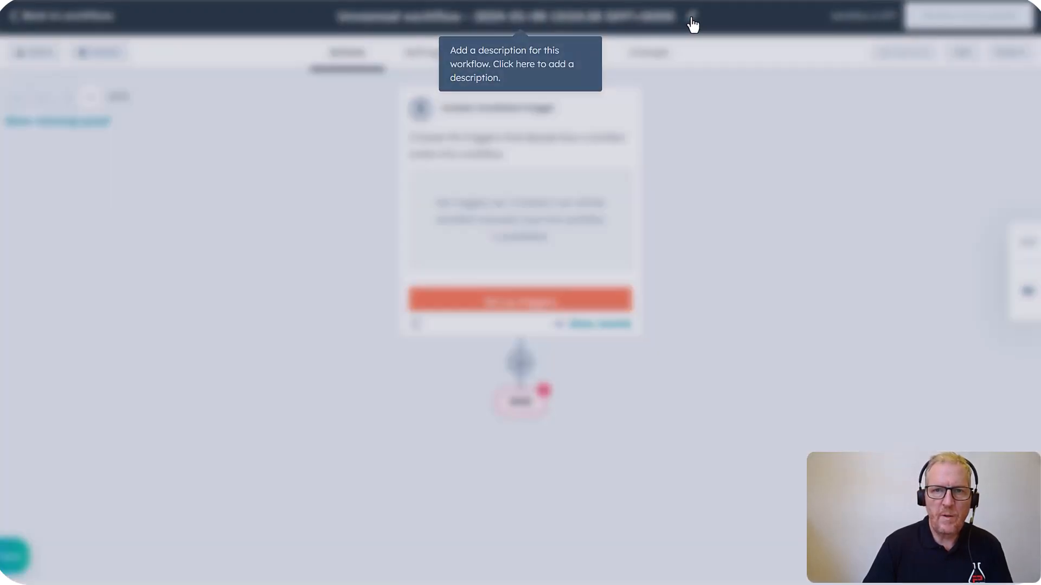
{"action": "left_click_drag", "start_coordinate": [378, 142], "coordinate": [685, 144]}
{"action": "type", "text": "Valid8 contacts email address after 30 days"}
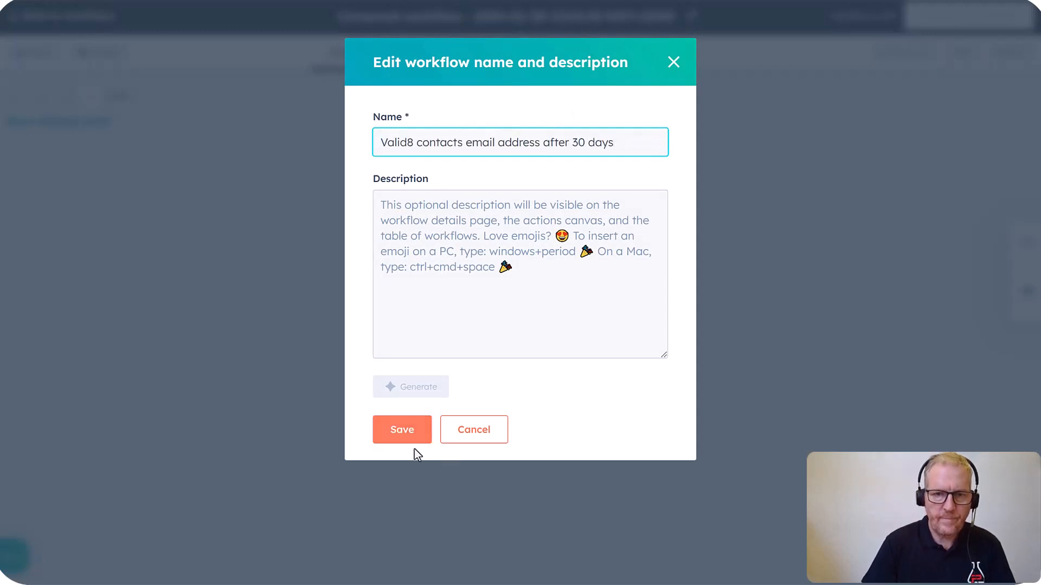
{"action": "left_click", "coordinate": [414, 433]}
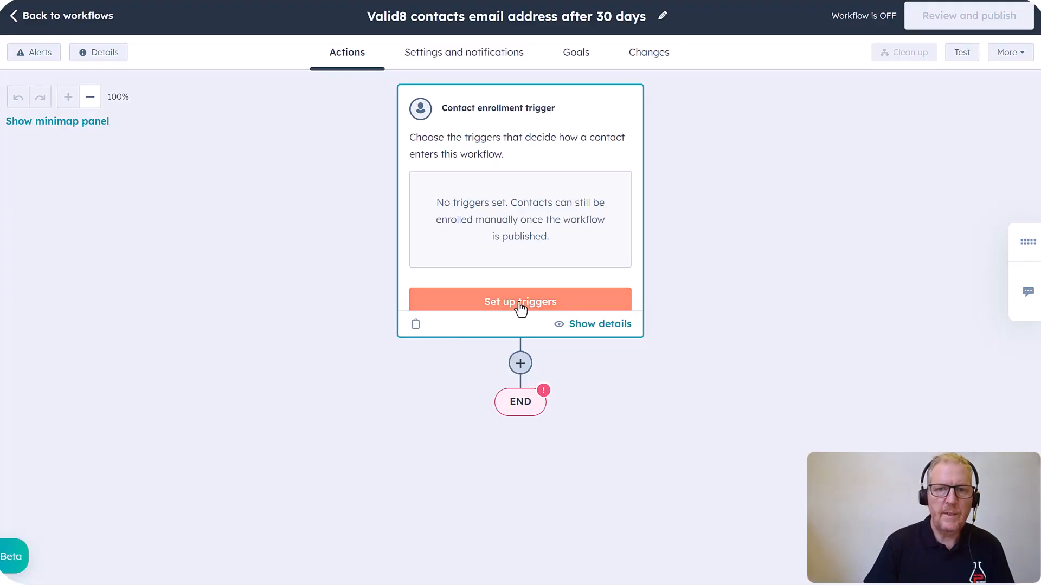
Step: Set up a filter-criteria enrollment trigger based on the Valid8 Date contact property
{"action": "left_click", "coordinate": [519, 304]}
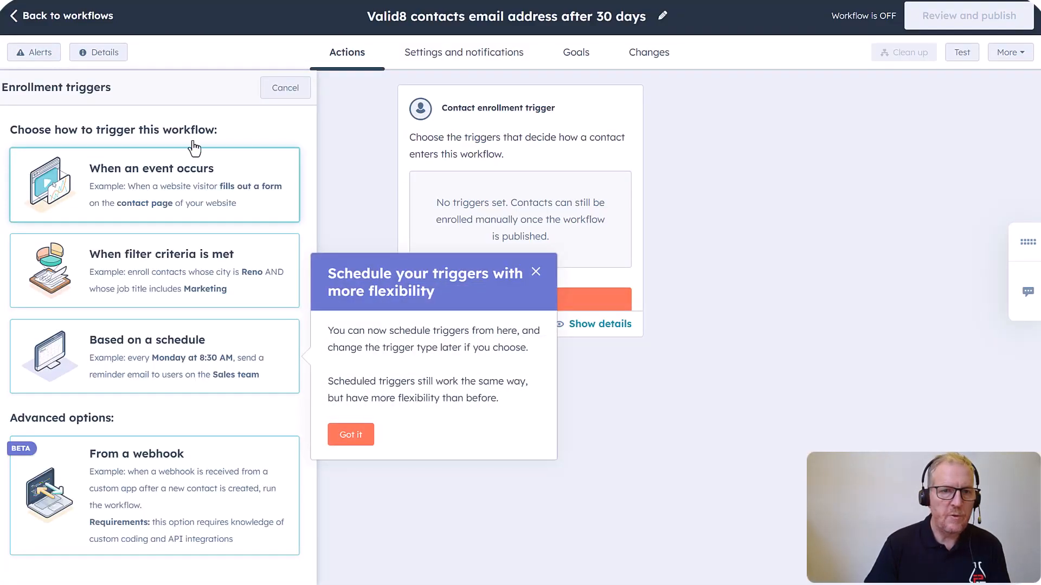
{"action": "left_click", "coordinate": [146, 262]}
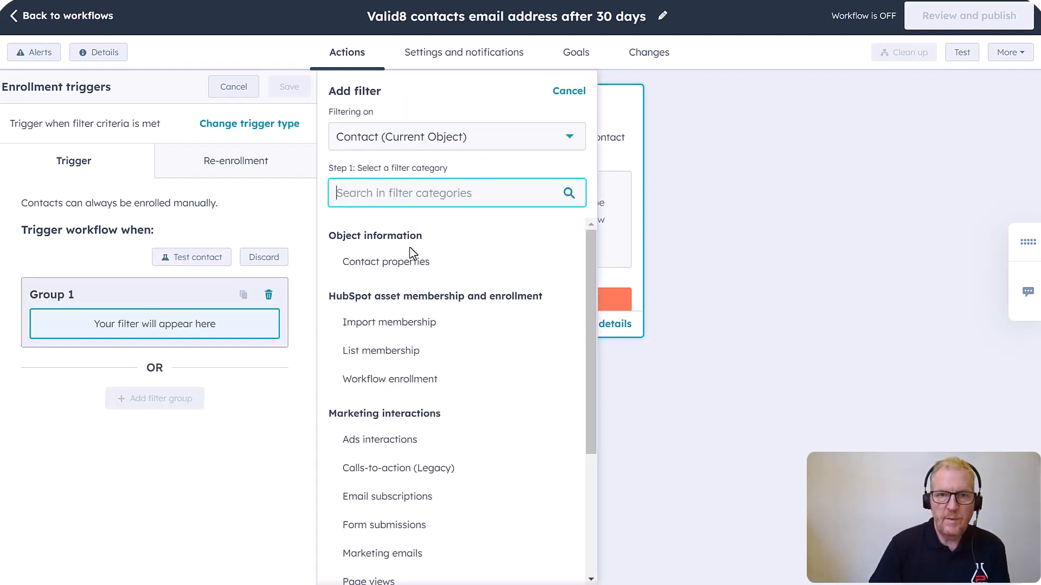
{"action": "left_click", "coordinate": [394, 270]}
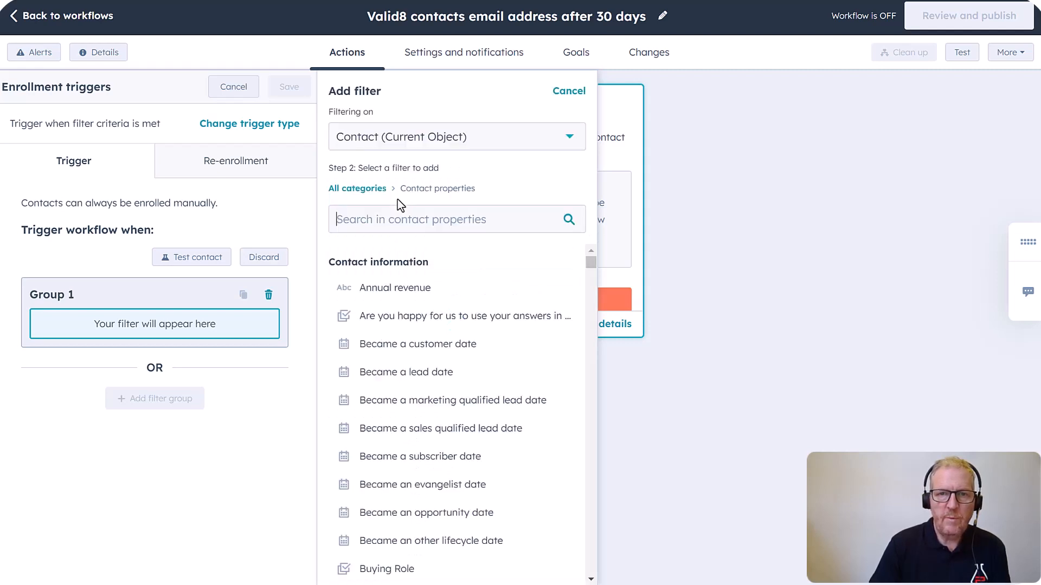
{"action": "type", "text": "valid8"}
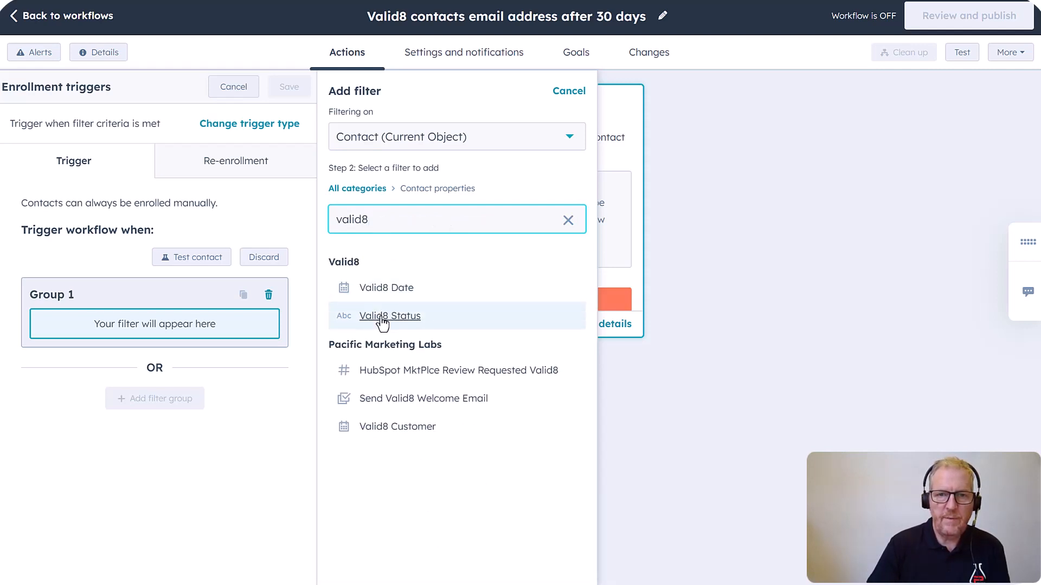
{"action": "left_click", "coordinate": [384, 290]}
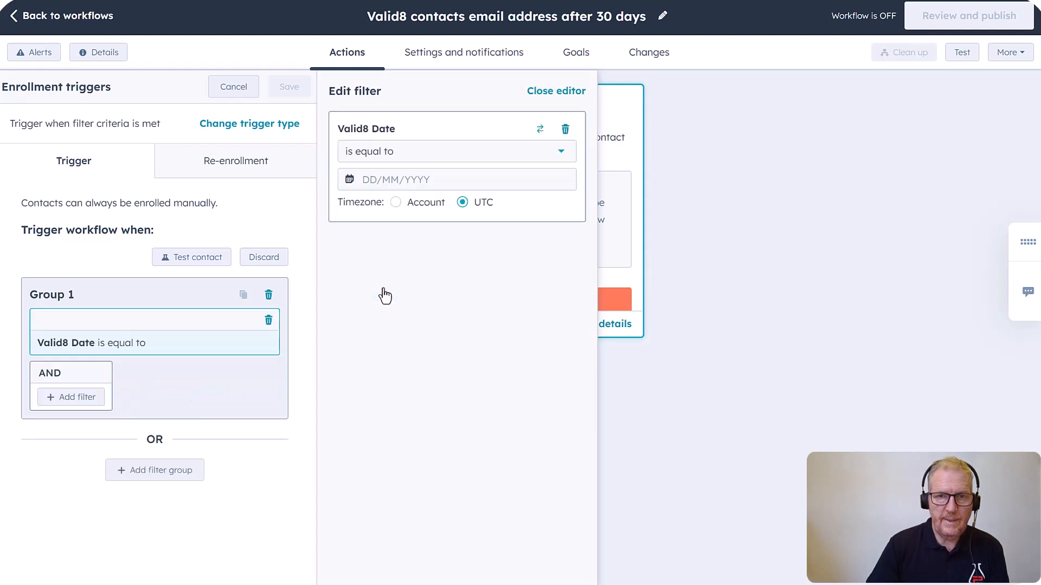
Step: Set the Valid8 Date filter to is more than 30 days ago and save the enrollment trigger
{"action": "left_click", "coordinate": [418, 161]}
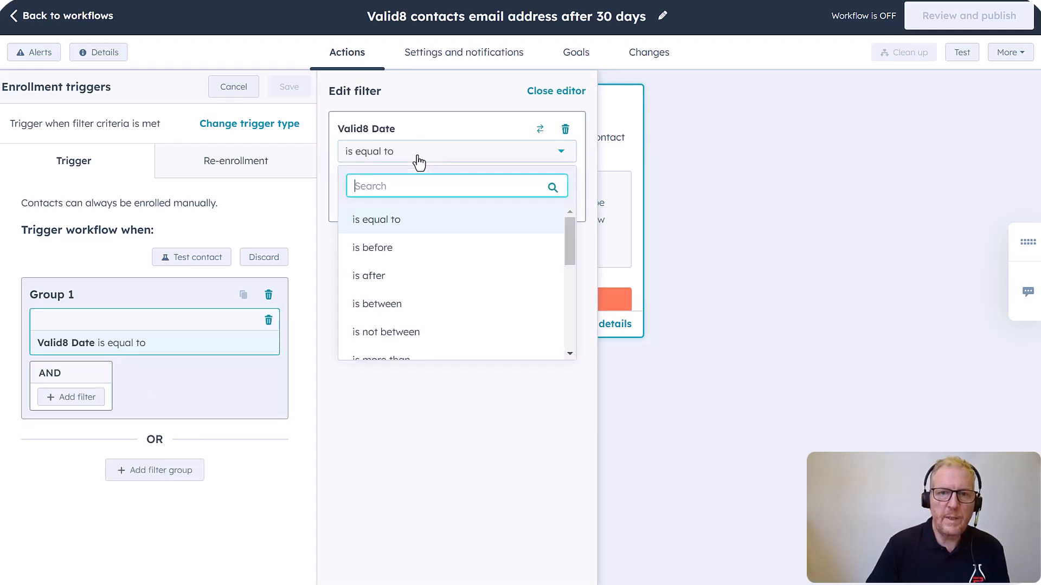
{"action": "scroll", "coordinate": [400, 323], "scroll_direction": "down", "scroll_amount": 1}
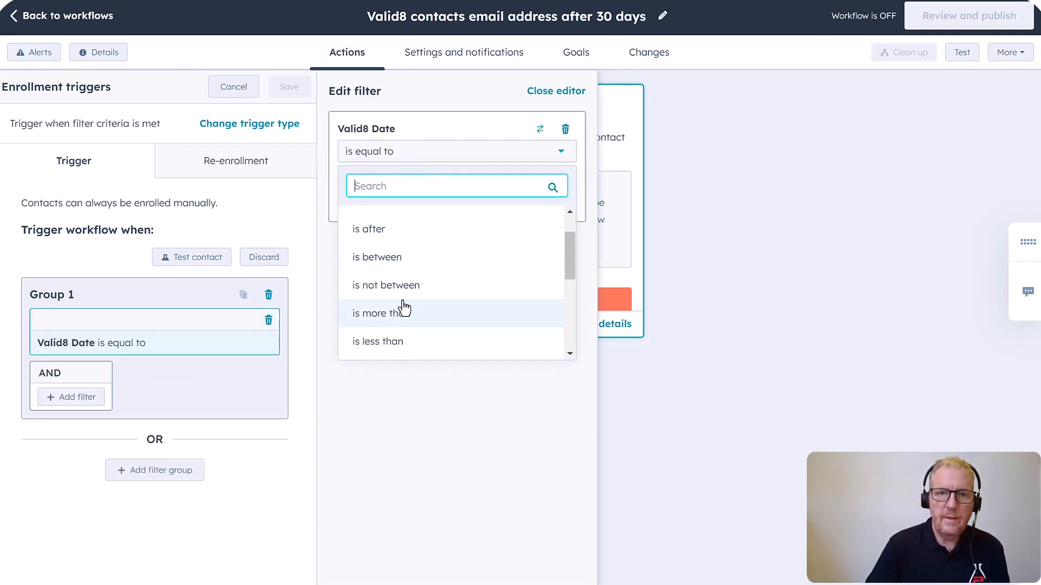
{"action": "left_click", "coordinate": [397, 312]}
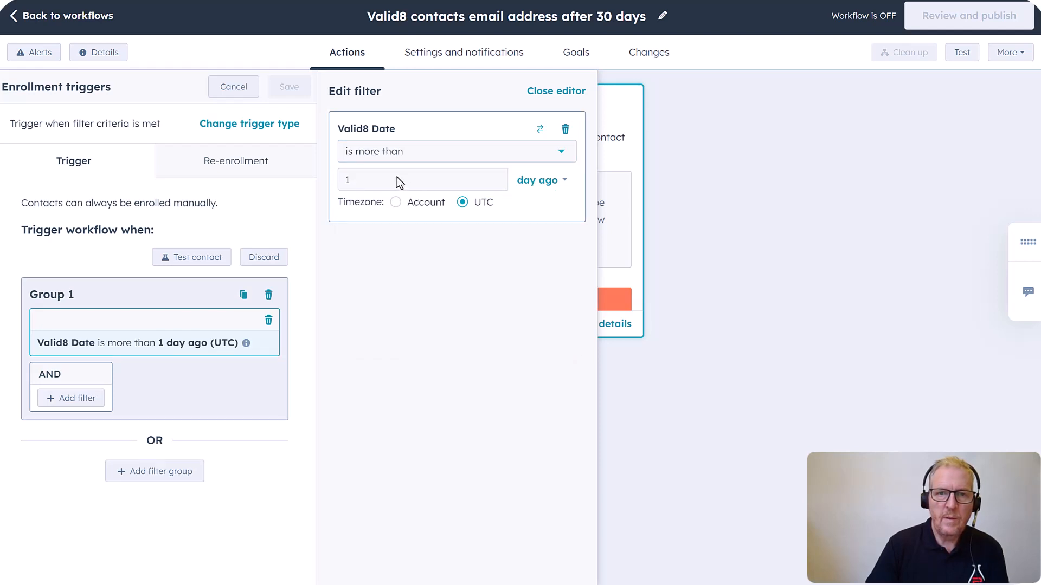
{"action": "double_click", "coordinate": [348, 178]}
{"action": "type", "text": "30"}
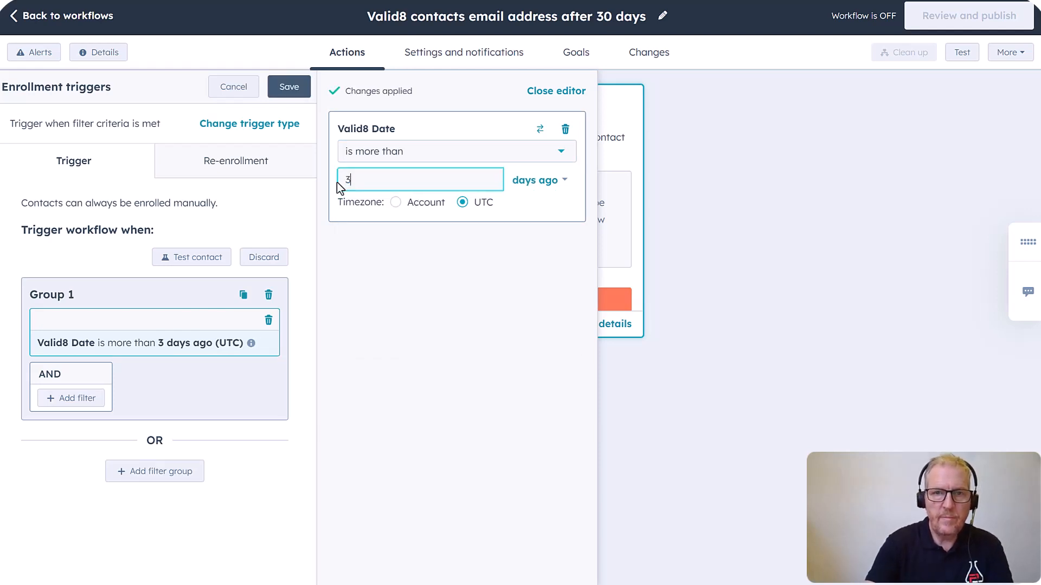
{"action": "left_click", "coordinate": [292, 90]}
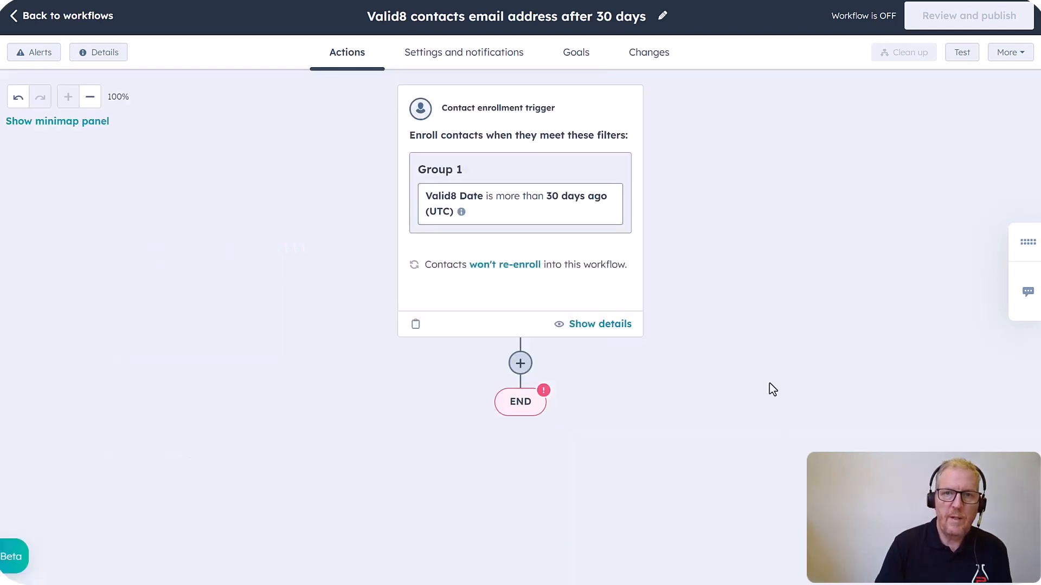
Step: Add the Valid8 Email Validation action directly after the enrollment trigger and save it
{"action": "left_click", "coordinate": [521, 366]}
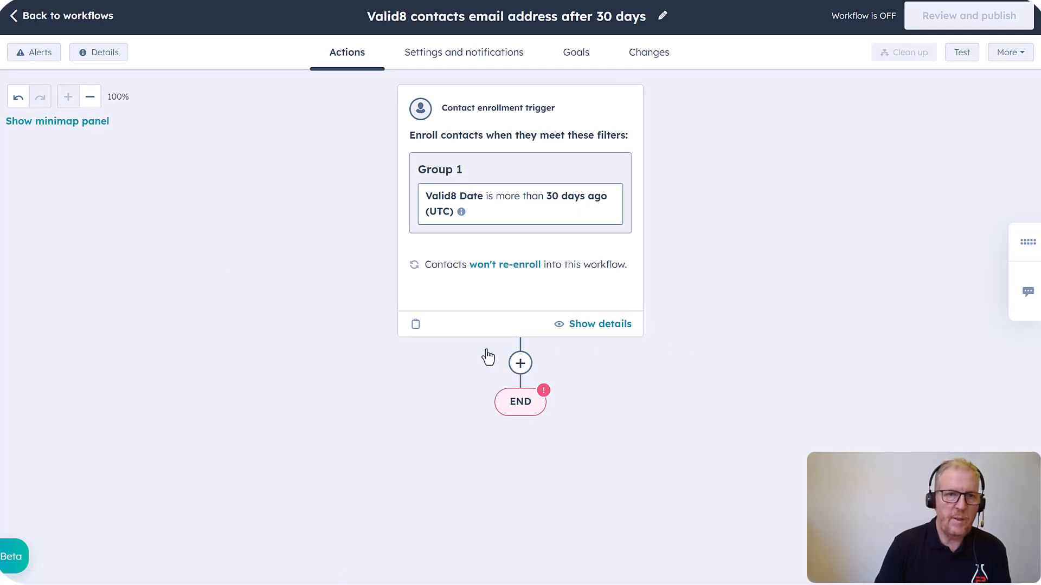
{"action": "scroll", "coordinate": [153, 336], "scroll_direction": "down", "scroll_amount": 7}
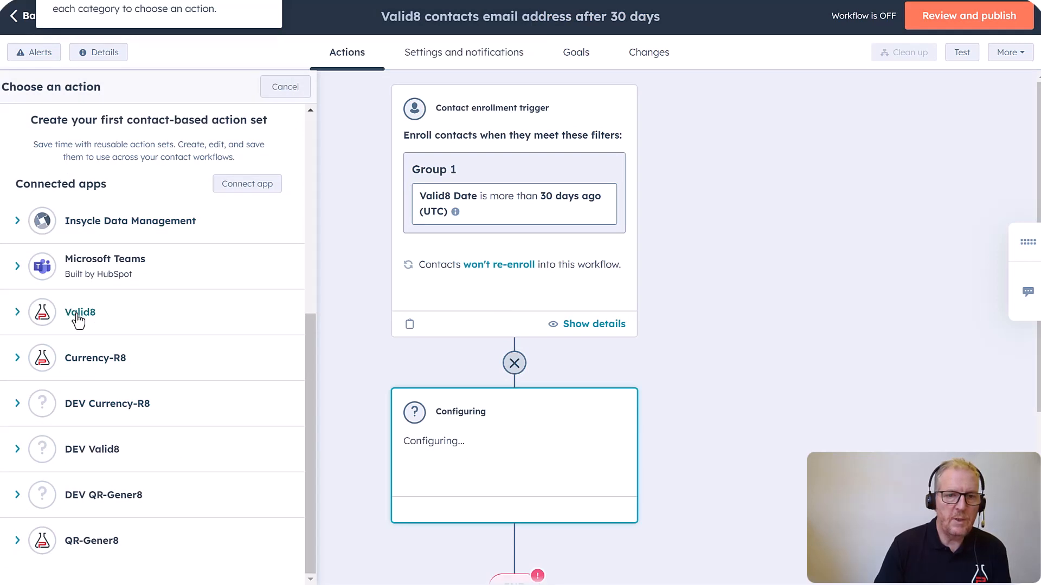
{"action": "left_click", "coordinate": [77, 316]}
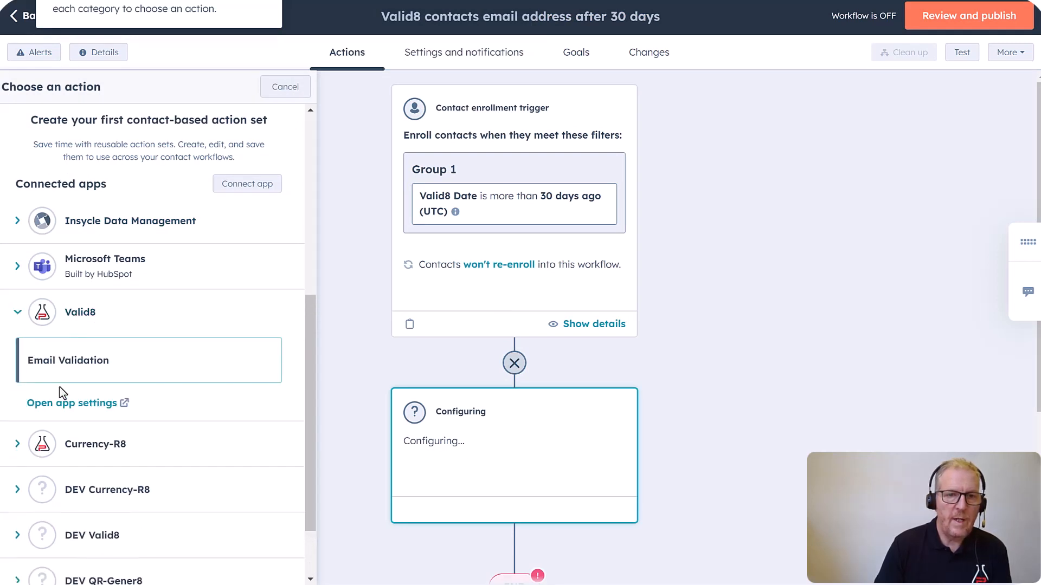
{"action": "left_click", "coordinate": [63, 371]}
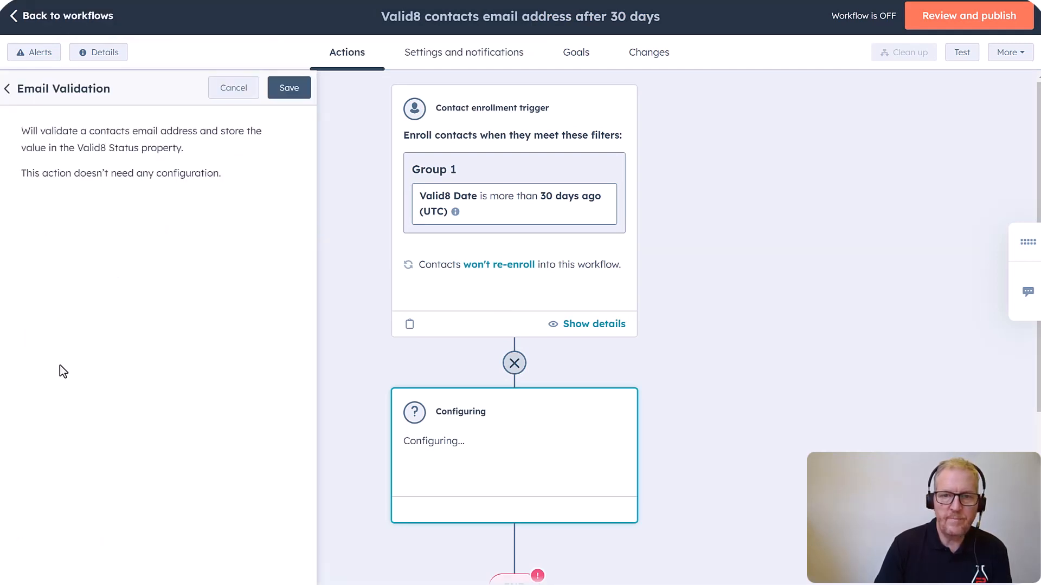
{"action": "left_click", "coordinate": [293, 94]}
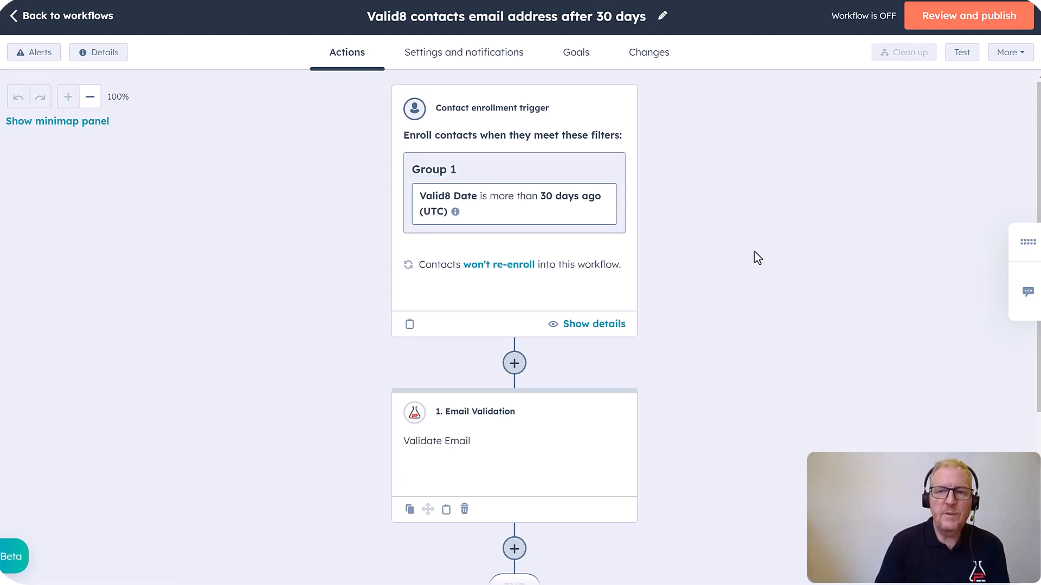
Step: Add a branch after the Email Validation action, based on the single property value Valid8 Status of the enrolled contact
{"action": "scroll", "coordinate": [723, 269], "scroll_direction": "down", "scroll_amount": 2}
{"action": "scroll", "coordinate": [726, 270], "scroll_direction": "down", "scroll_amount": 4}
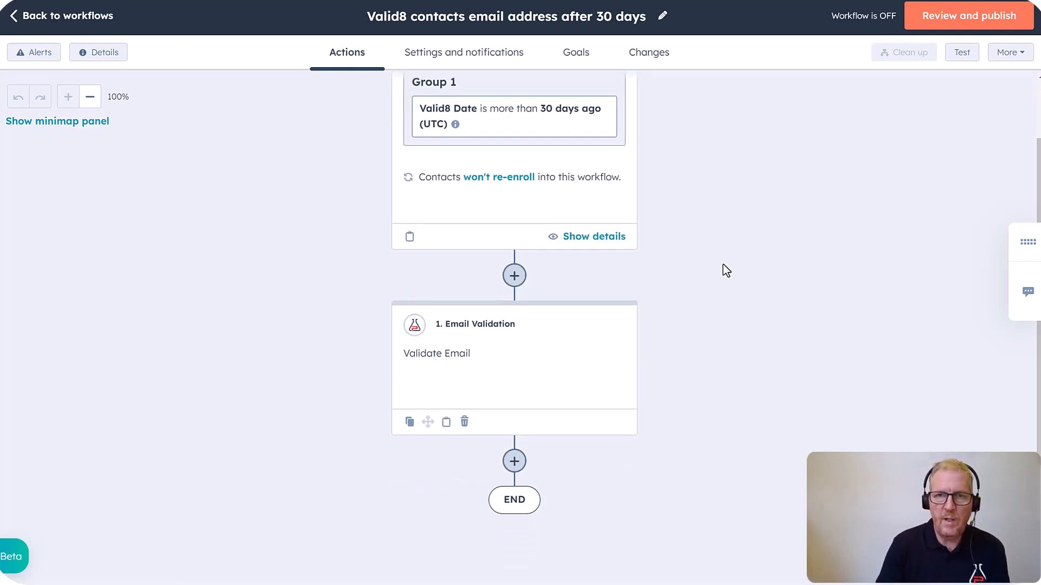
{"action": "scroll", "coordinate": [726, 270], "scroll_direction": "down", "scroll_amount": 3}
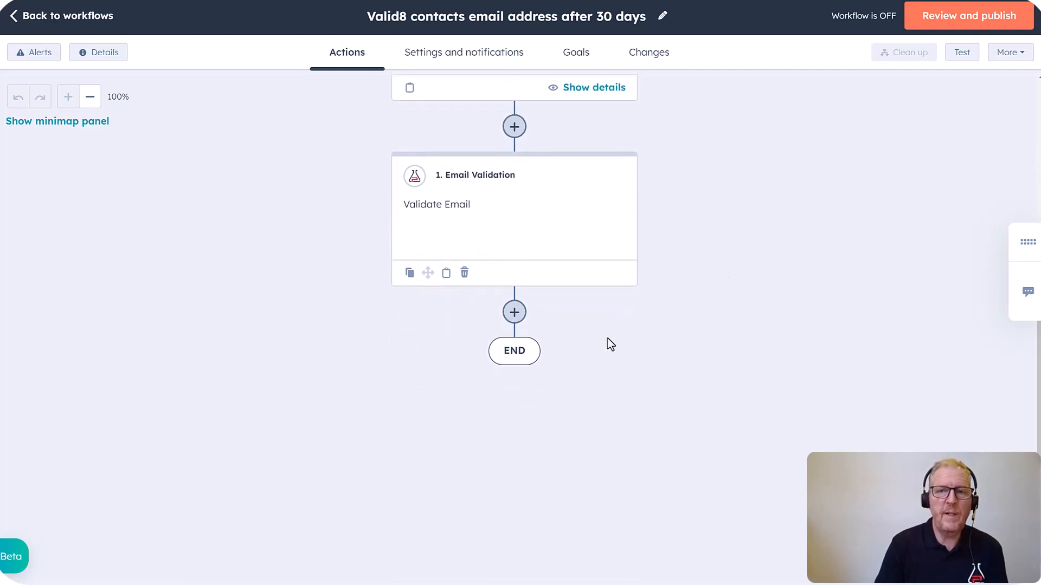
{"action": "left_click", "coordinate": [516, 313]}
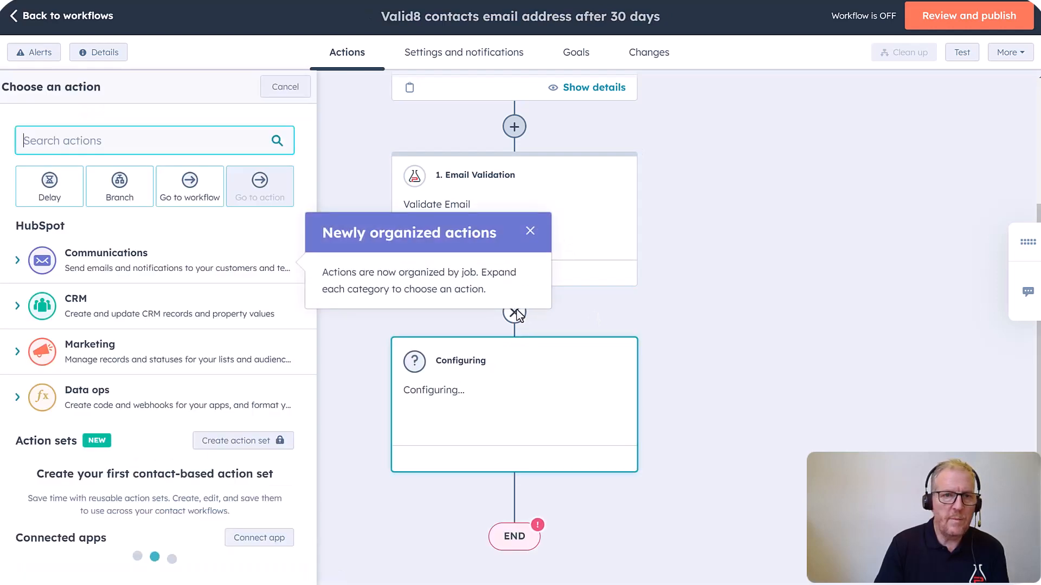
{"action": "left_click", "coordinate": [104, 194]}
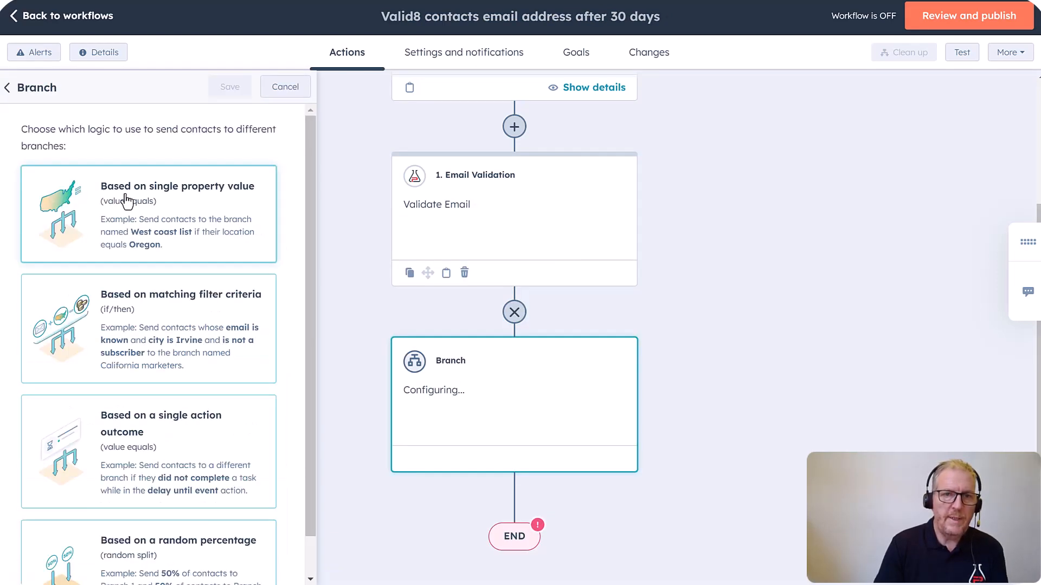
{"action": "left_click", "coordinate": [179, 197]}
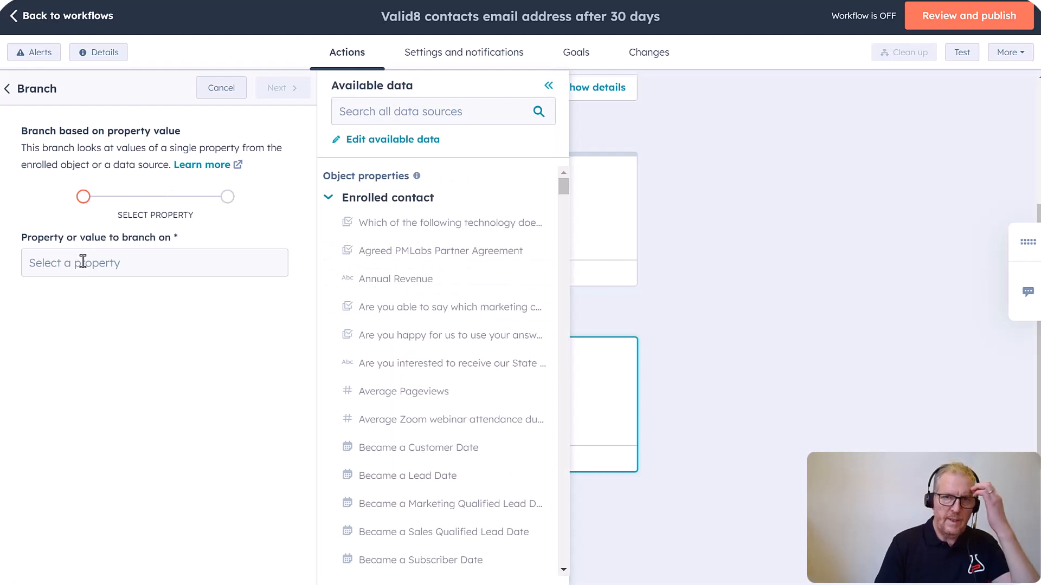
{"action": "left_click", "coordinate": [408, 112]}
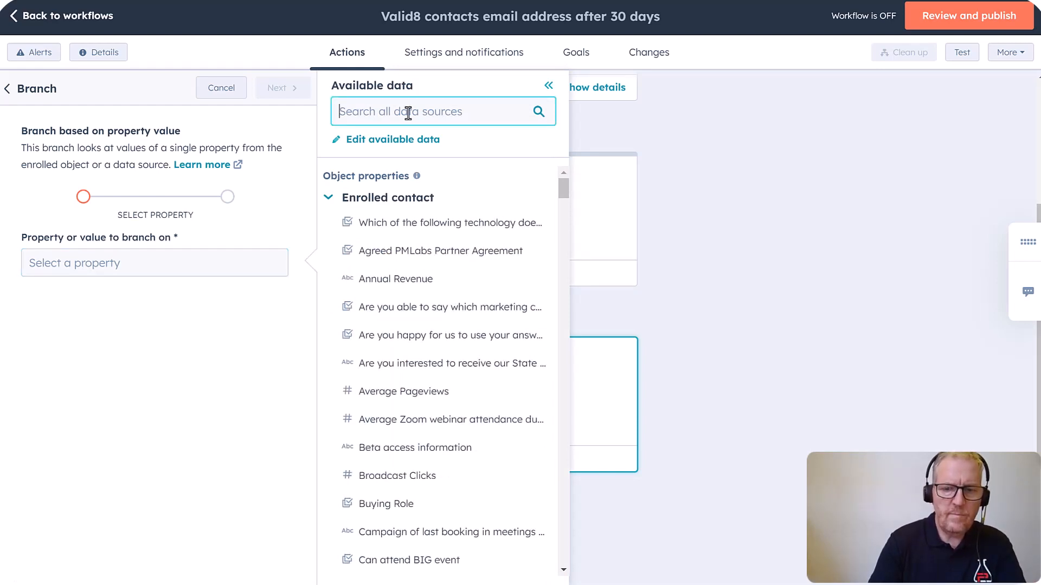
{"action": "type", "text": "valid8"}
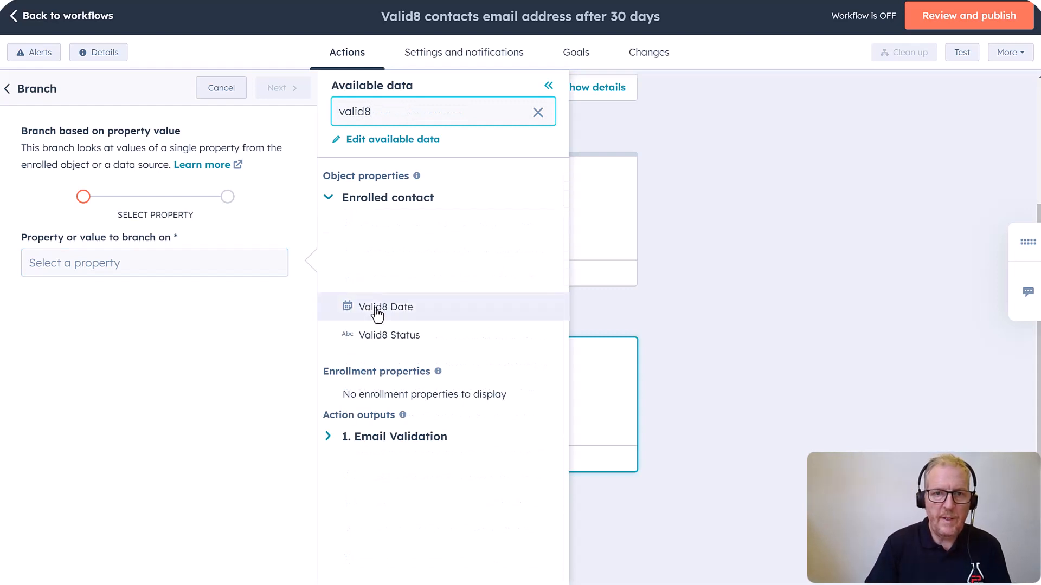
{"action": "left_click", "coordinate": [374, 339]}
{"action": "left_click", "coordinate": [279, 88]}
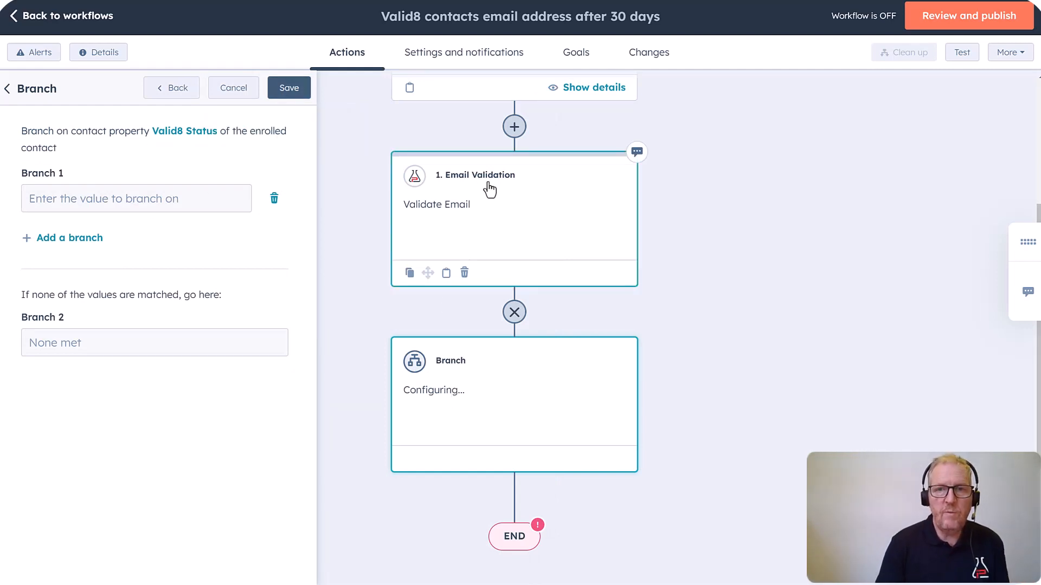
Step: Set the first branch value to Valid and add a second branch with the value Invalid
{"action": "left_click", "coordinate": [114, 198]}
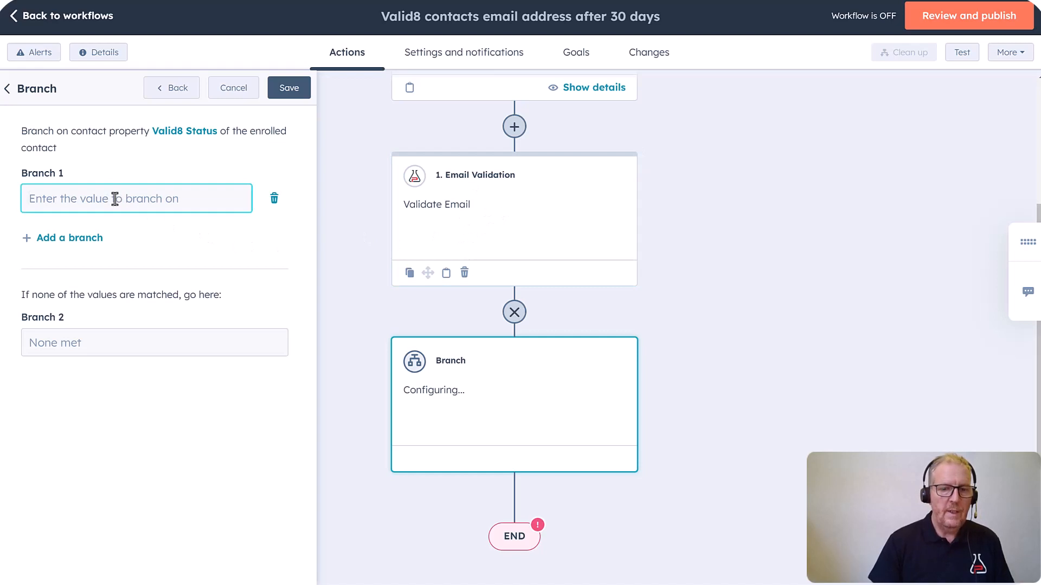
{"action": "type", "text": "Val"}
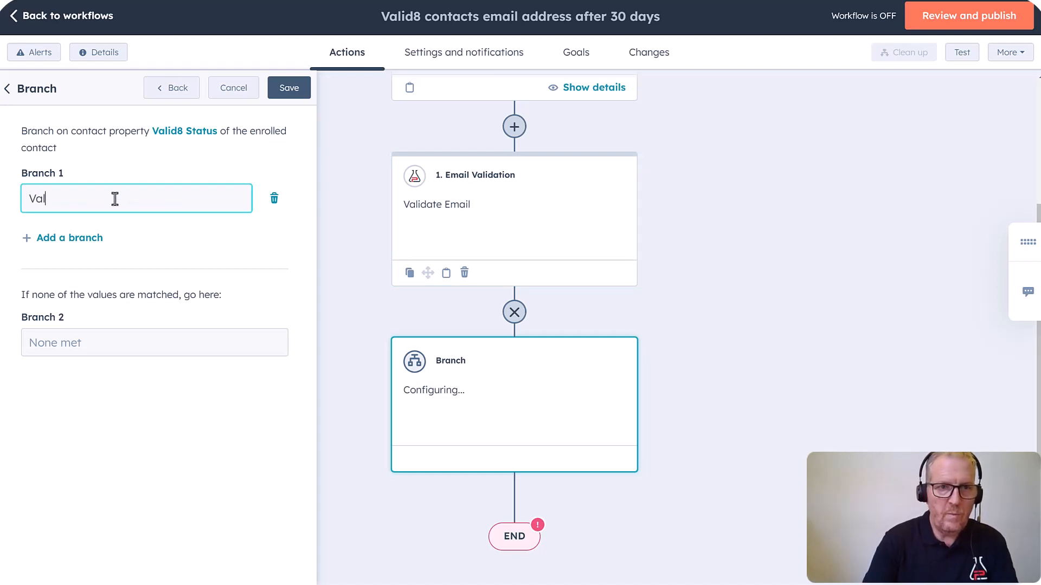
{"action": "type", "text": "id"}
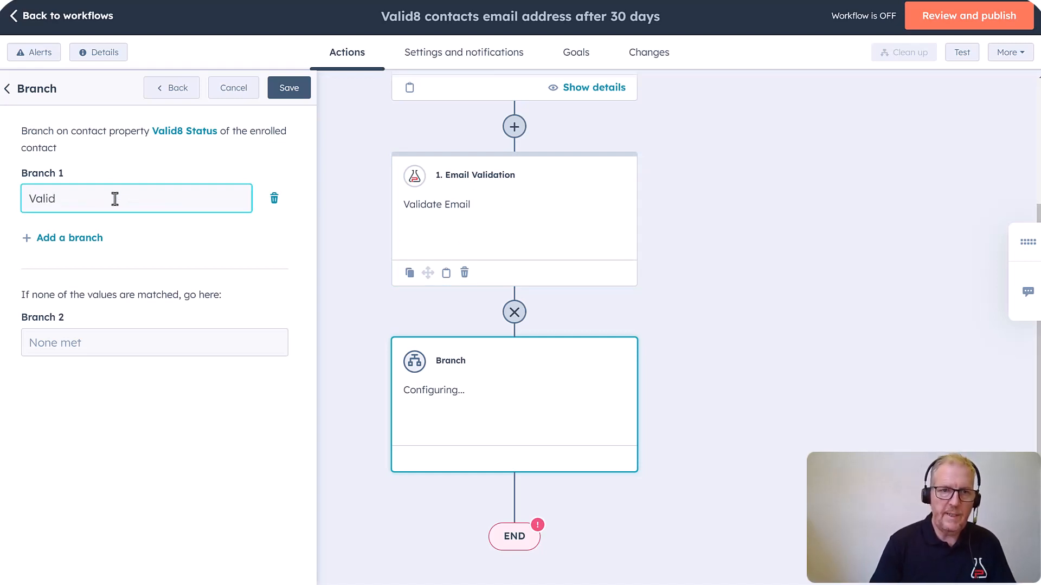
{"action": "left_click", "coordinate": [69, 238]}
{"action": "left_click", "coordinate": [57, 256]}
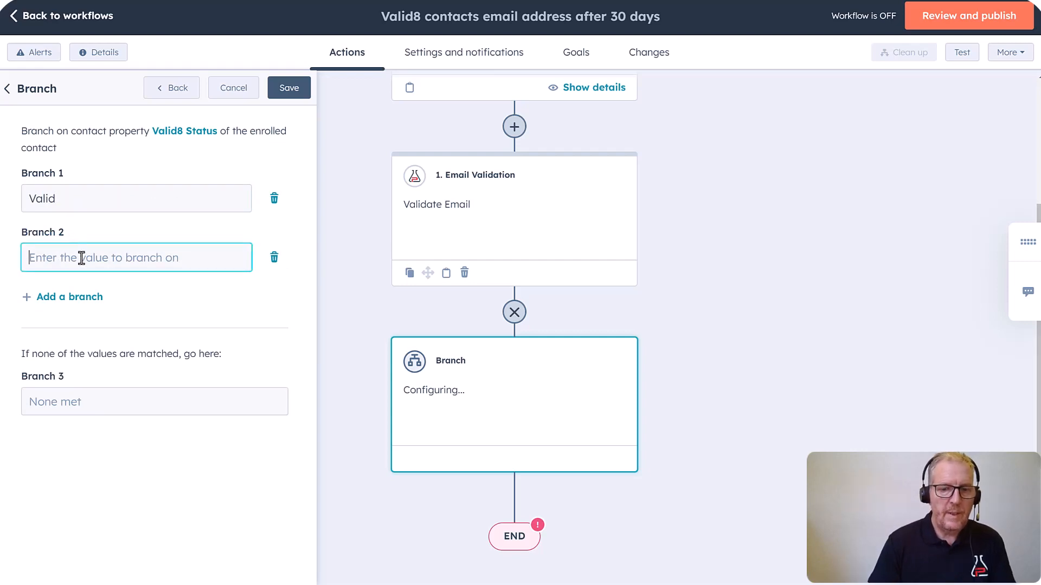
{"action": "type", "text": "Invalid"}
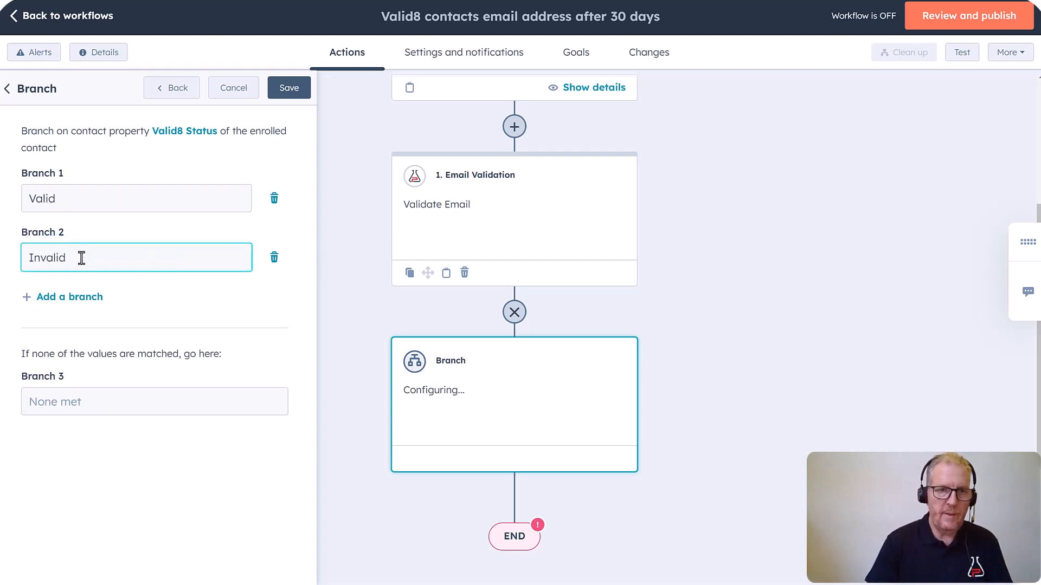
Step: Add a third branch with the value Unknown and a fourth with the value Catch-All, and save the branch action
{"action": "left_click", "coordinate": [74, 299]}
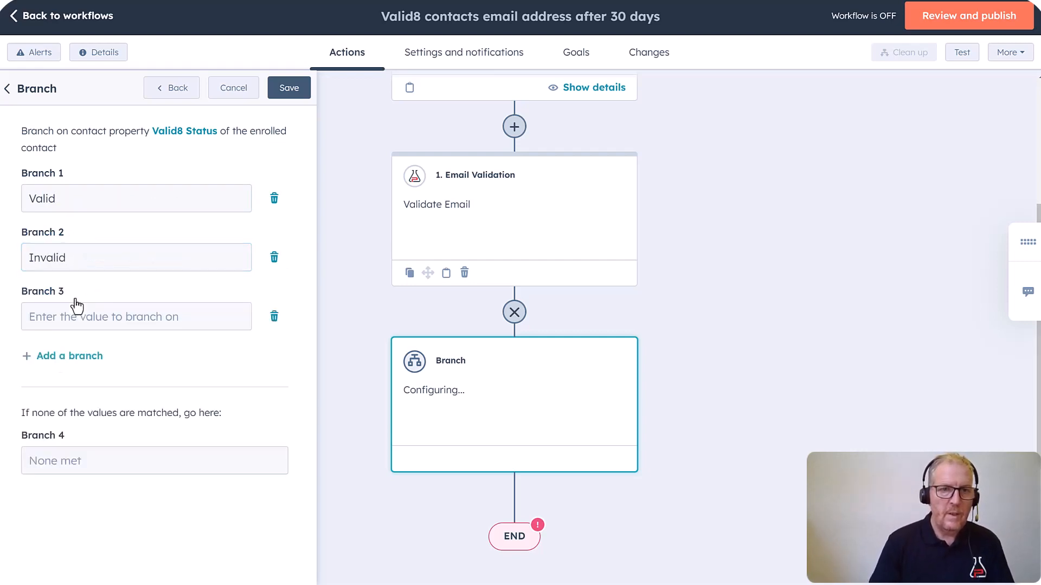
{"action": "left_click", "coordinate": [49, 315]}
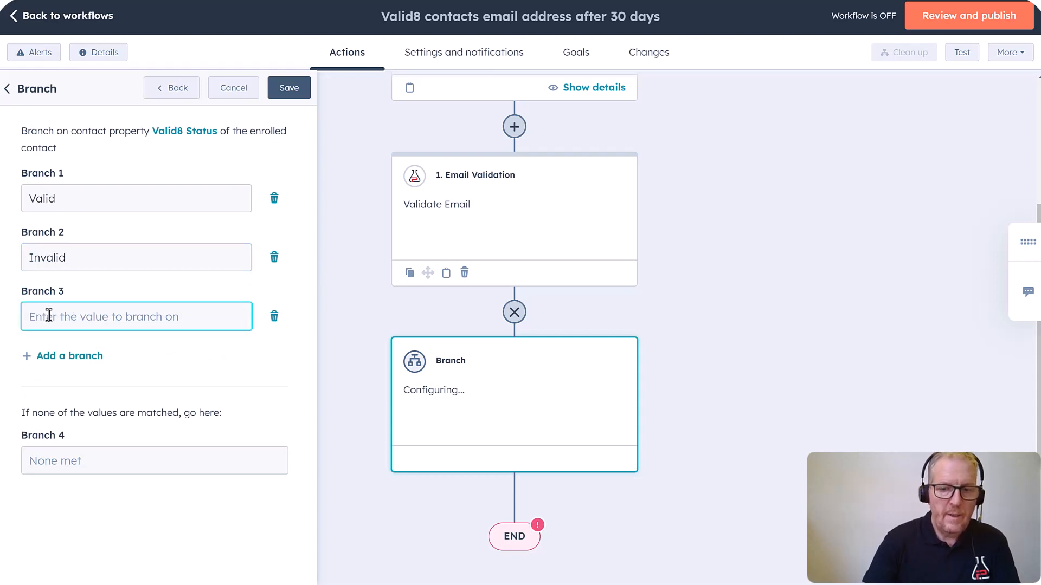
{"action": "type", "text": "Unknown"}
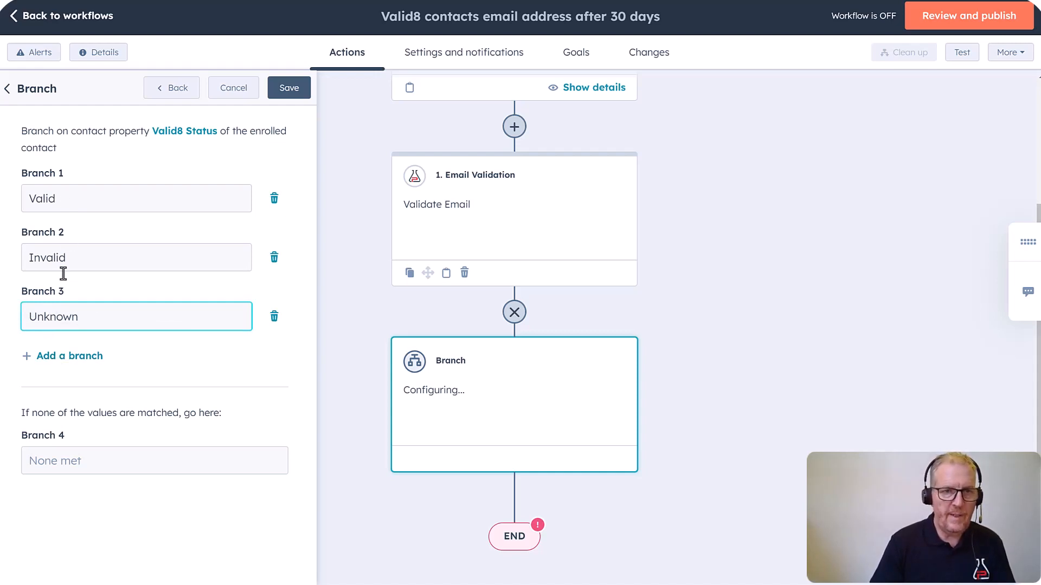
{"action": "left_click", "coordinate": [54, 358]}
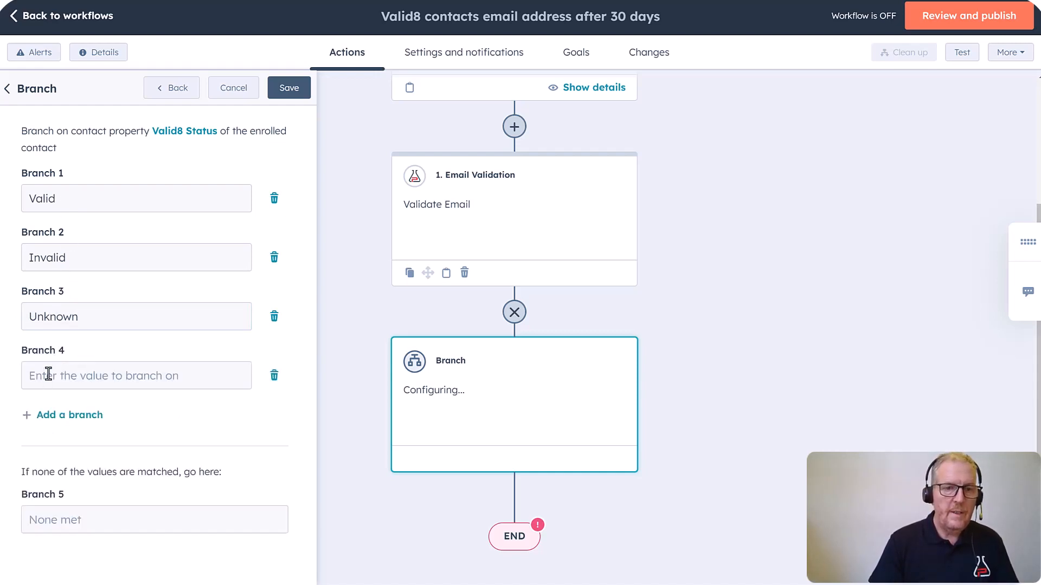
{"action": "left_click", "coordinate": [50, 373]}
{"action": "type", "text": "Co"}
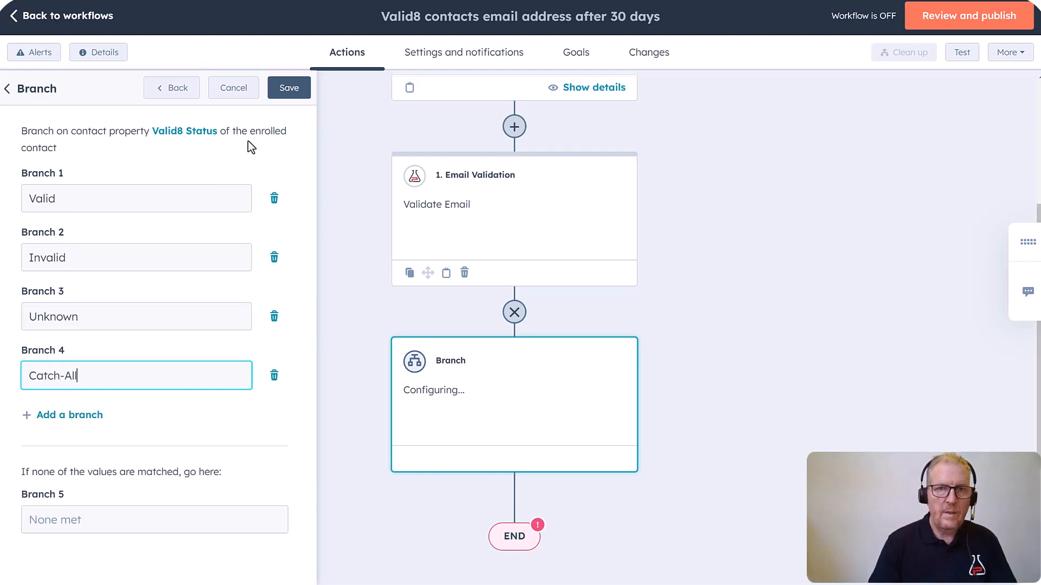
{"action": "left_click", "coordinate": [289, 88]}
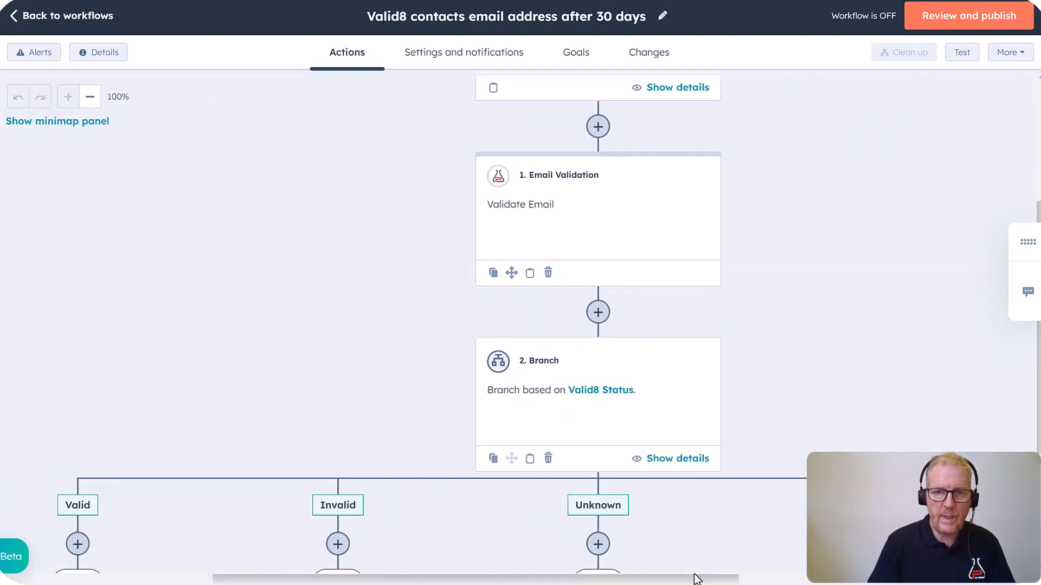
Step: Add a Set marketing contact status action under the Valid branch, choose Set as marketing contact, and save it
{"action": "scroll", "coordinate": [752, 375], "scroll_direction": "down", "scroll_amount": 4}
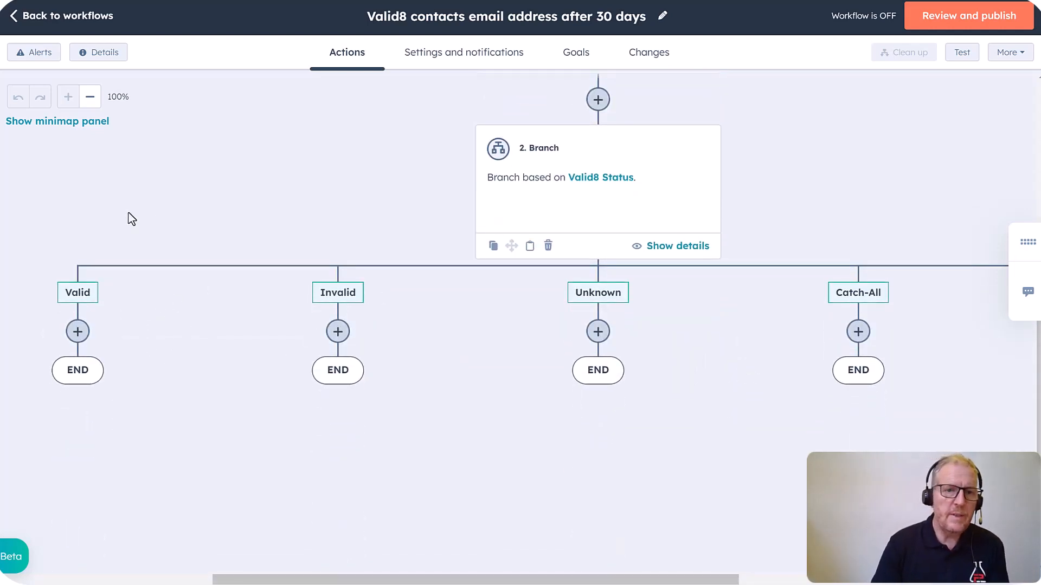
{"action": "left_click", "coordinate": [77, 330]}
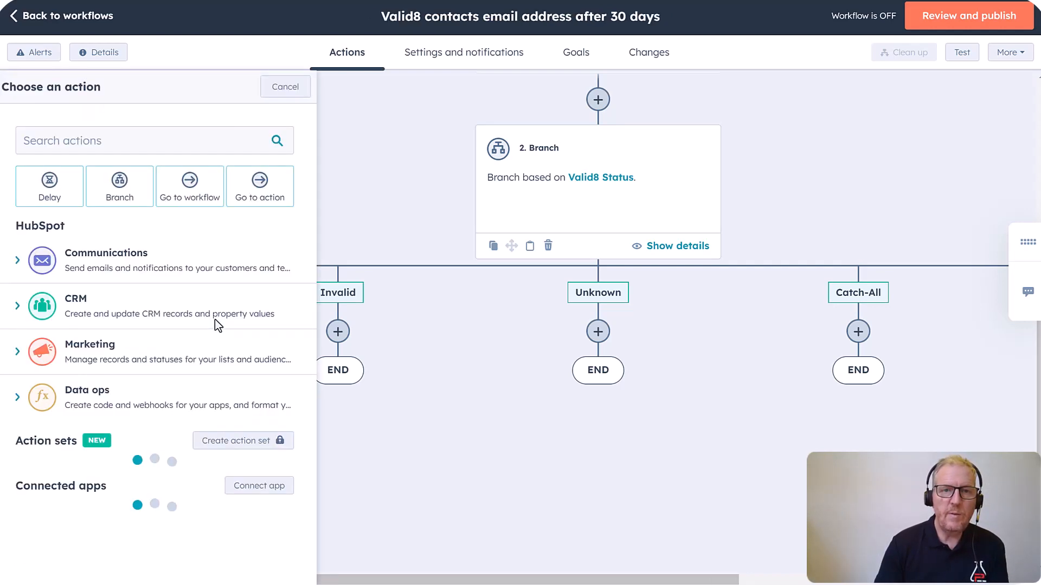
{"action": "type", "text": "set marketing"}
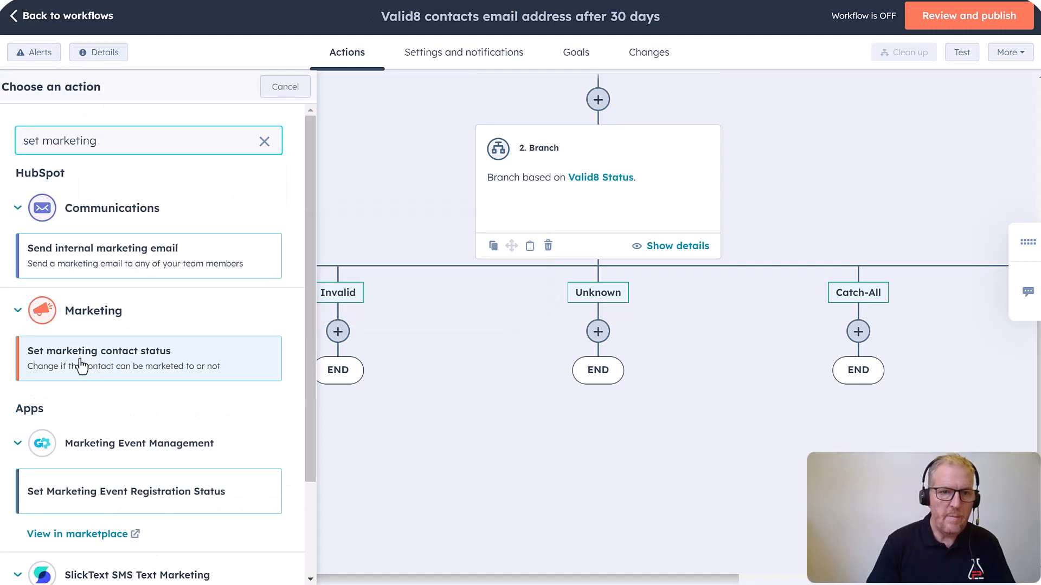
{"action": "left_click", "coordinate": [81, 367]}
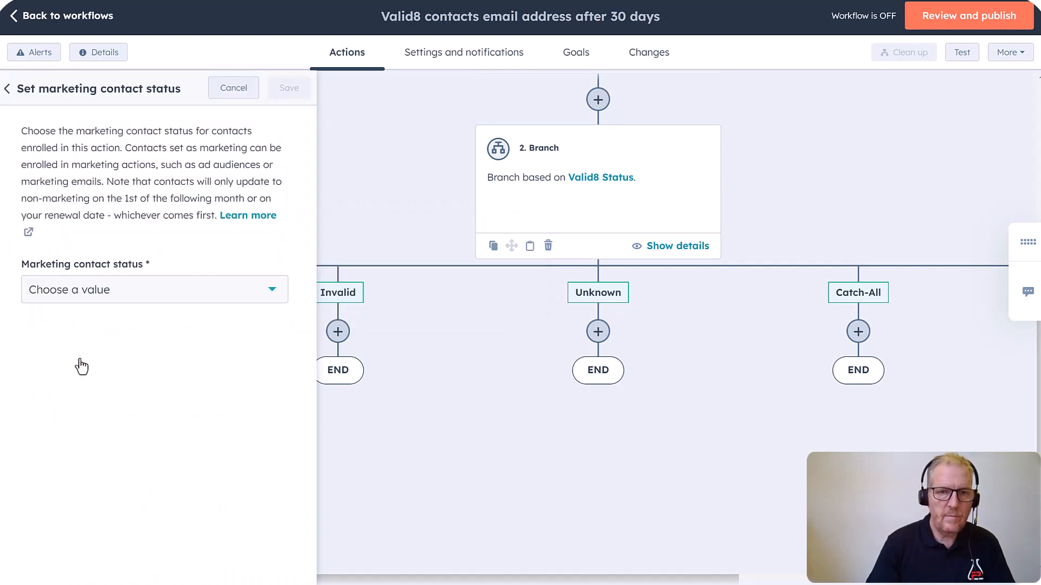
{"action": "left_click", "coordinate": [108, 297]}
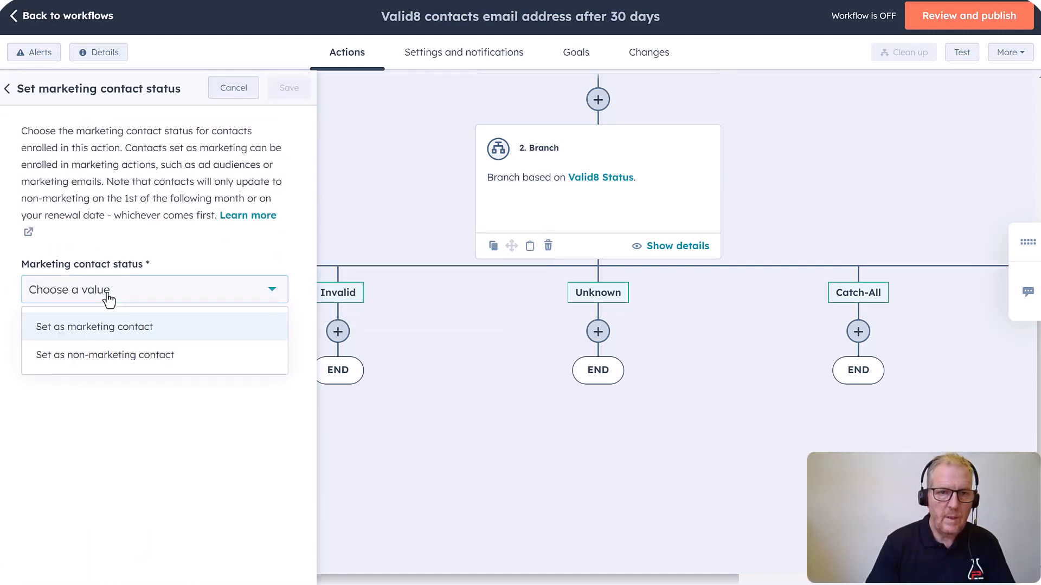
{"action": "left_click", "coordinate": [97, 330]}
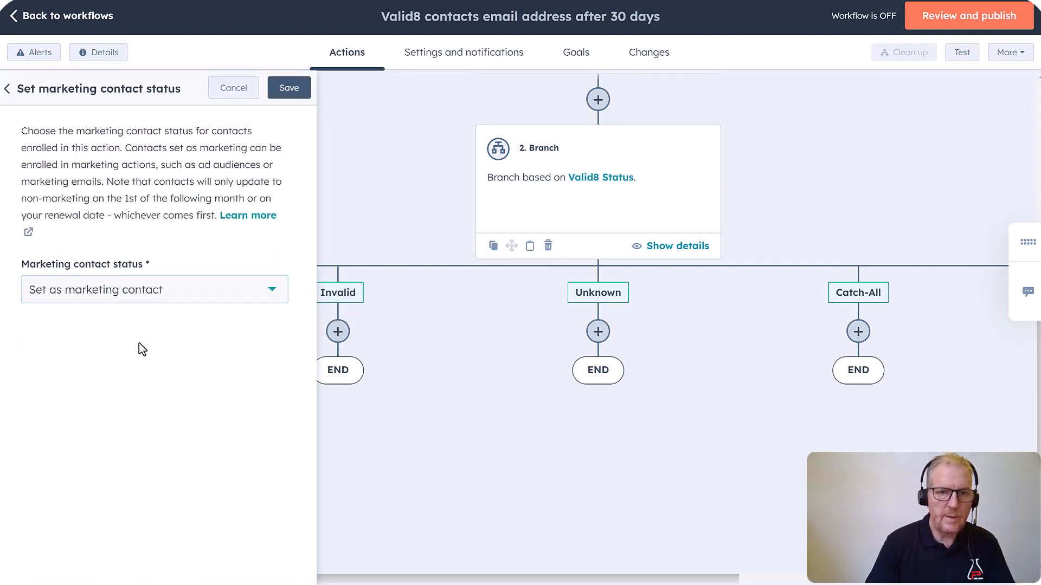
{"action": "left_click", "coordinate": [286, 91]}
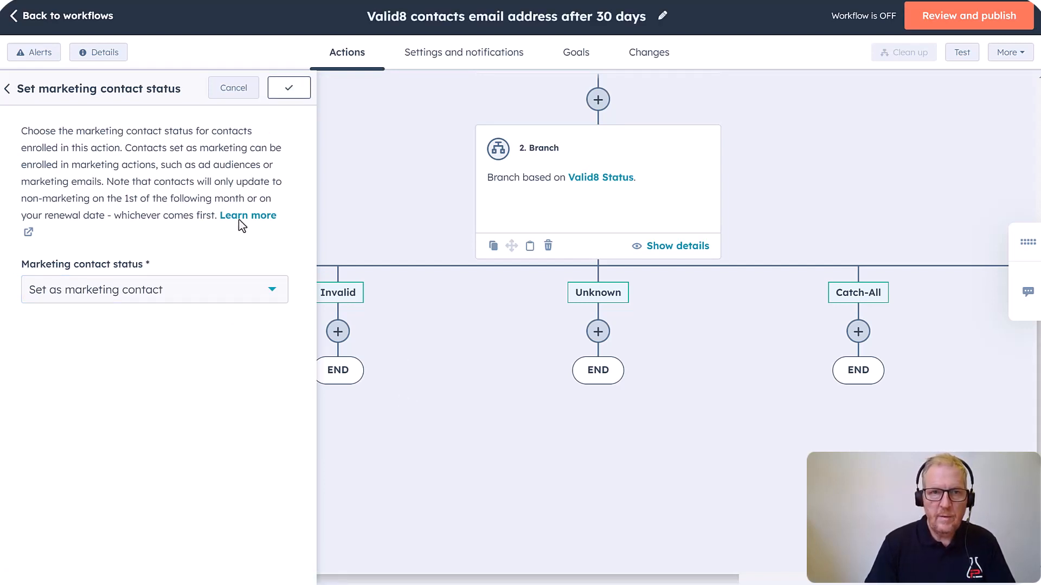
Step: Add a Set marketing contact status action under the Invalid branch, choose Set as non-marketing contact, and save it
{"action": "left_click", "coordinate": [338, 332]}
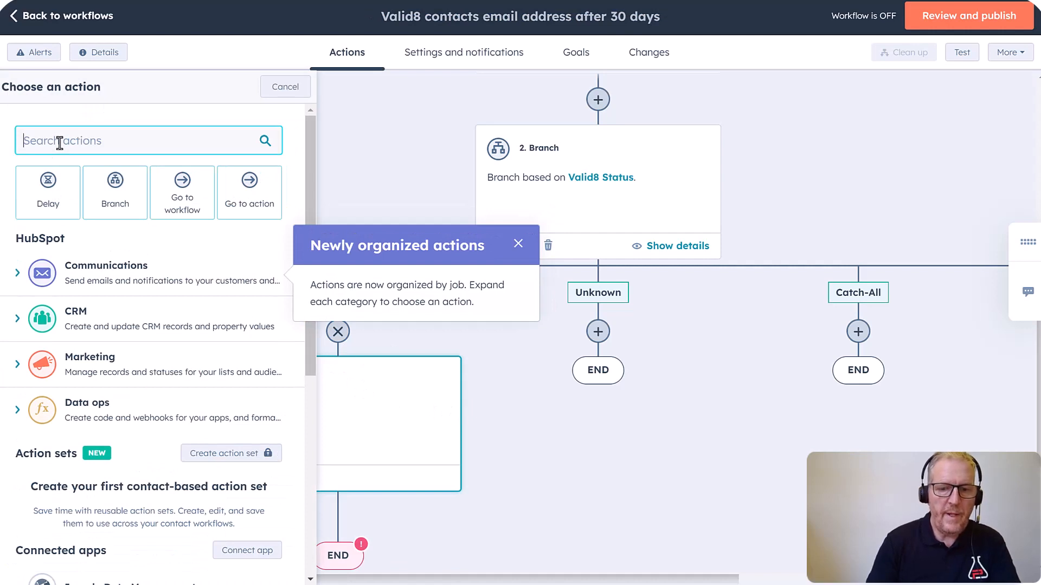
{"action": "type", "text": "set marketing"}
{"action": "left_click", "coordinate": [100, 367]}
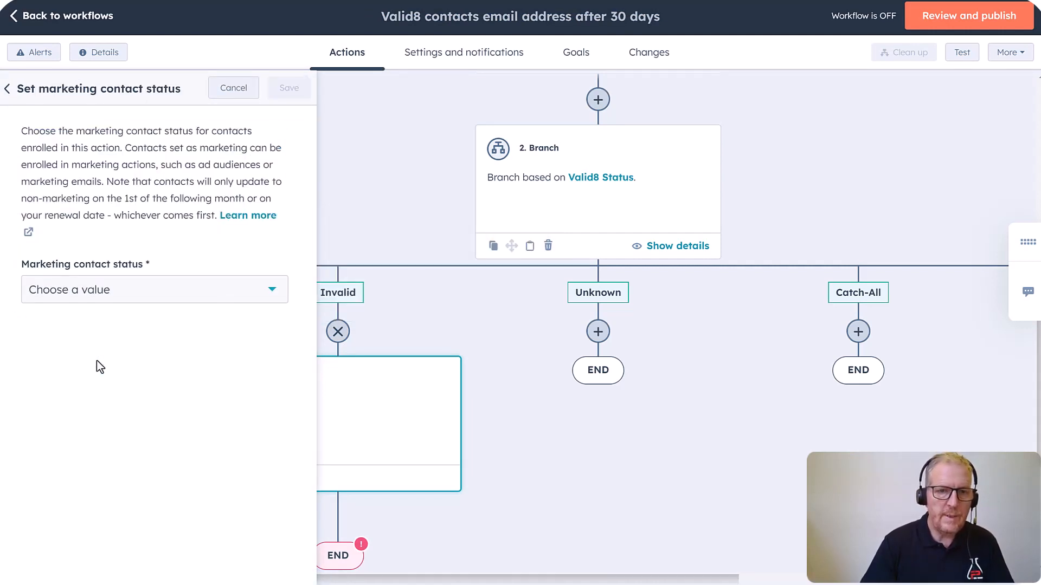
{"action": "left_click", "coordinate": [104, 295]}
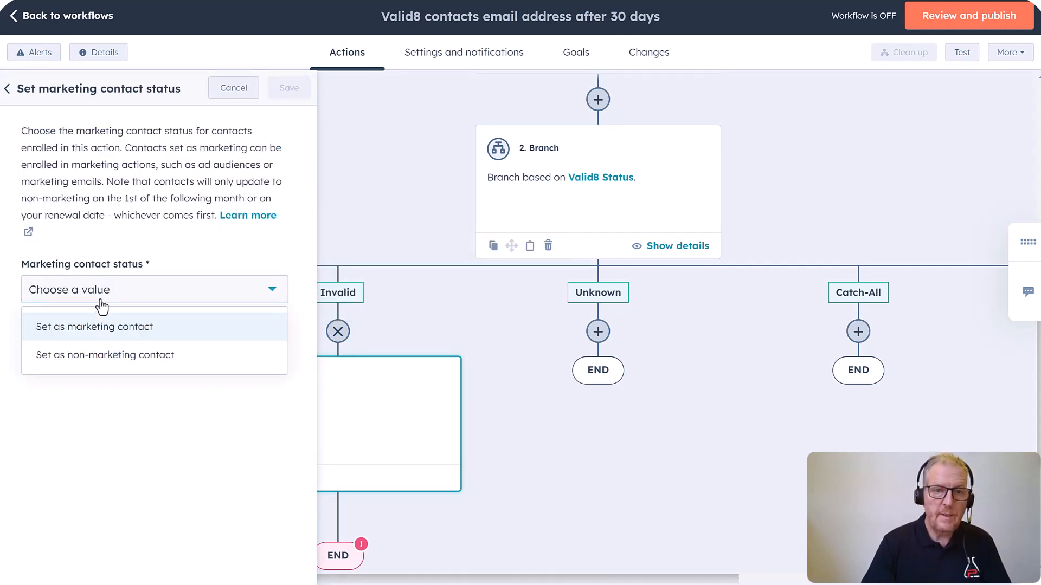
{"action": "left_click", "coordinate": [86, 356]}
{"action": "left_click", "coordinate": [279, 91]}
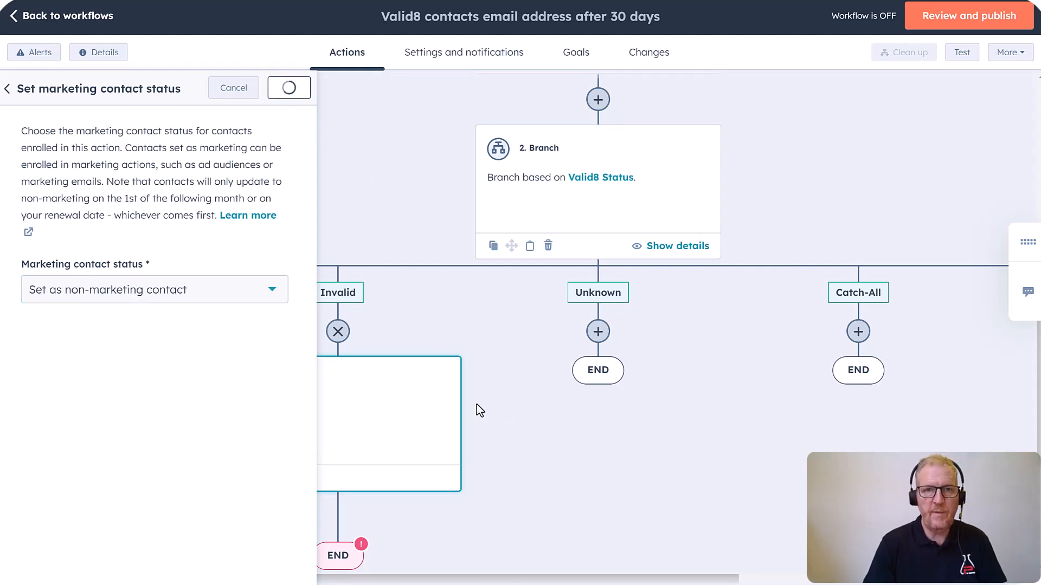
Step: Add an Add to static list action below the Invalid branch's non-marketing action, using the list Valid8: Contacts Quarantine, and save it
{"action": "scroll", "coordinate": [485, 395], "scroll_direction": "down", "scroll_amount": 3}
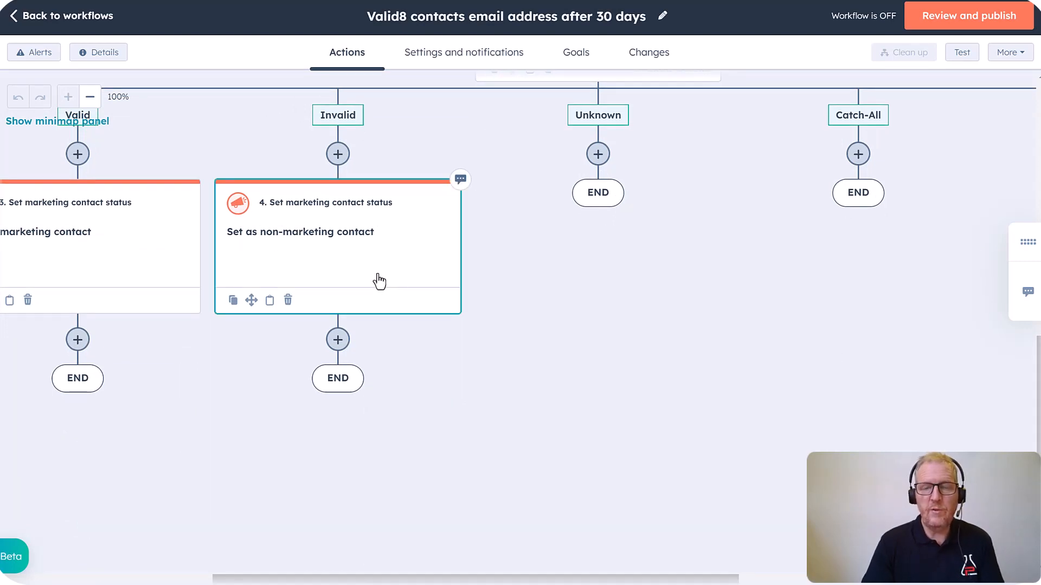
{"action": "left_click", "coordinate": [337, 339]}
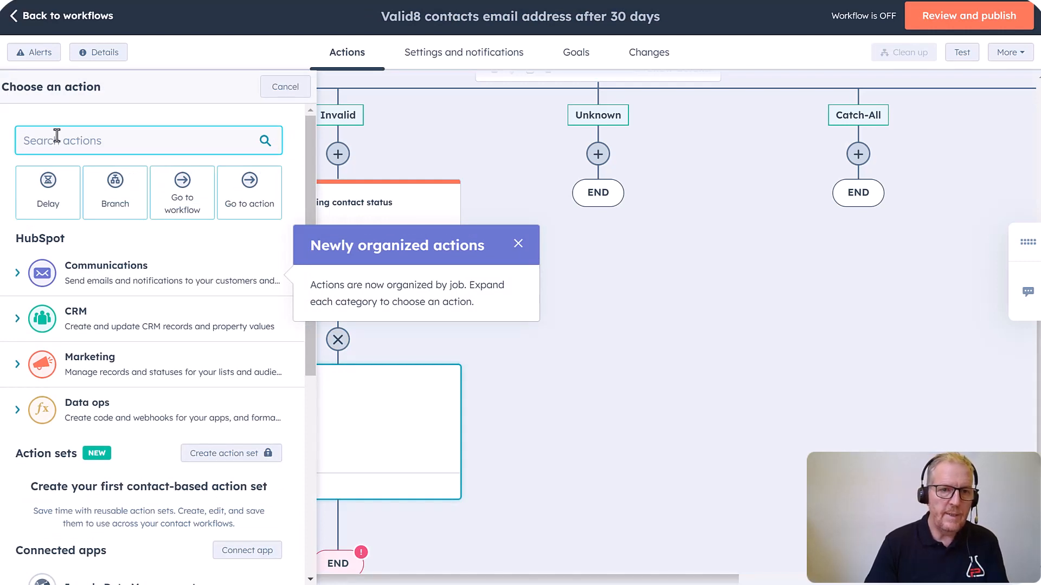
{"action": "type", "text": "ad"}
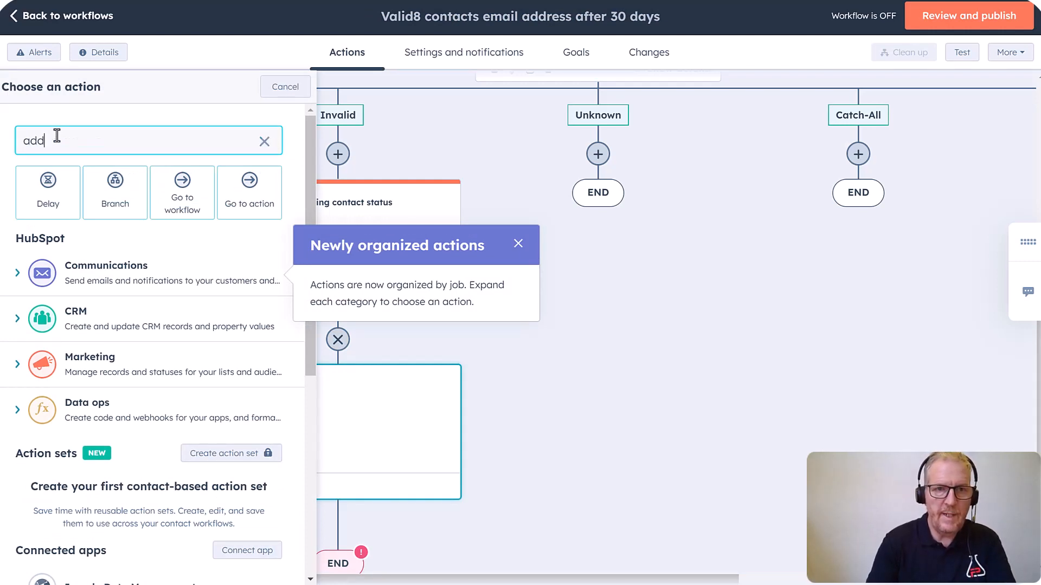
{"action": "type", "text": "d"}
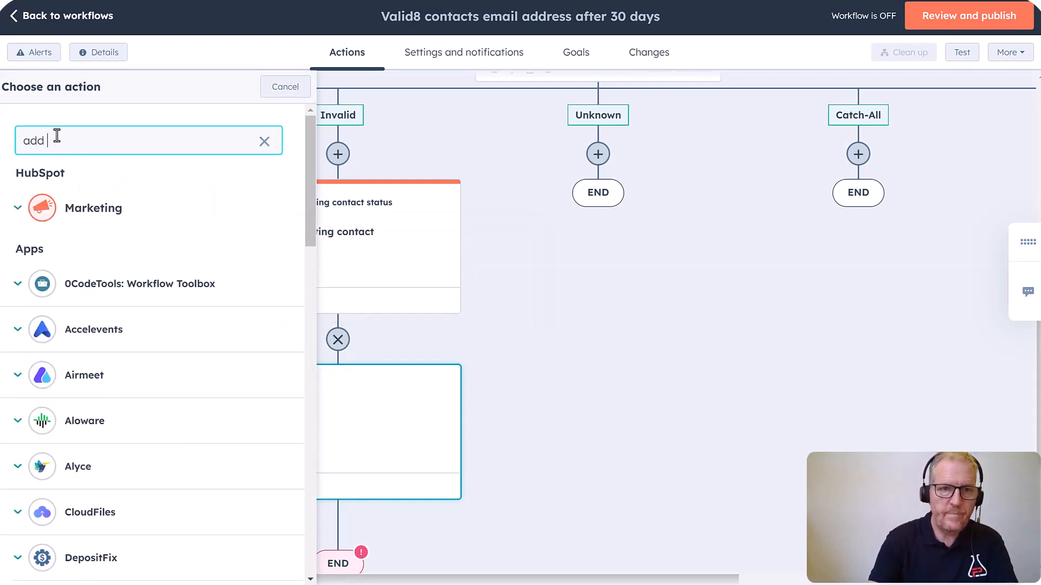
{"action": "type", "text": " to list"}
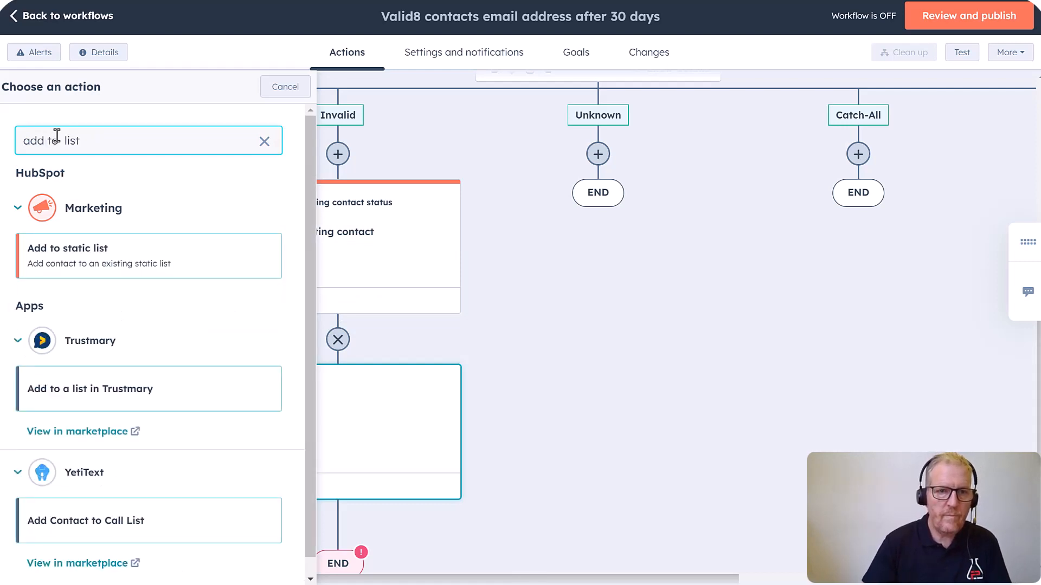
{"action": "left_click", "coordinate": [70, 264]}
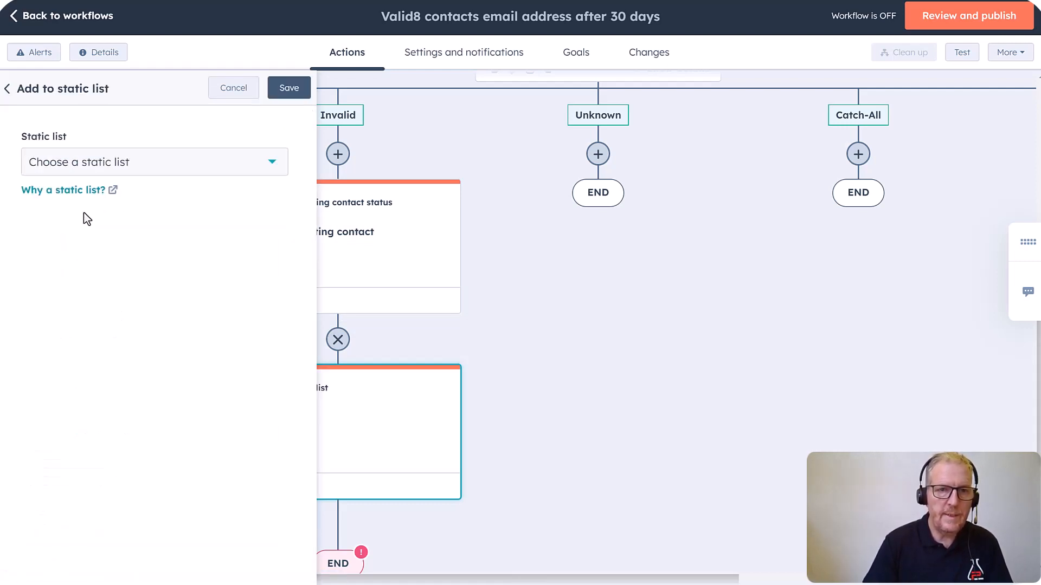
{"action": "left_click", "coordinate": [84, 173]}
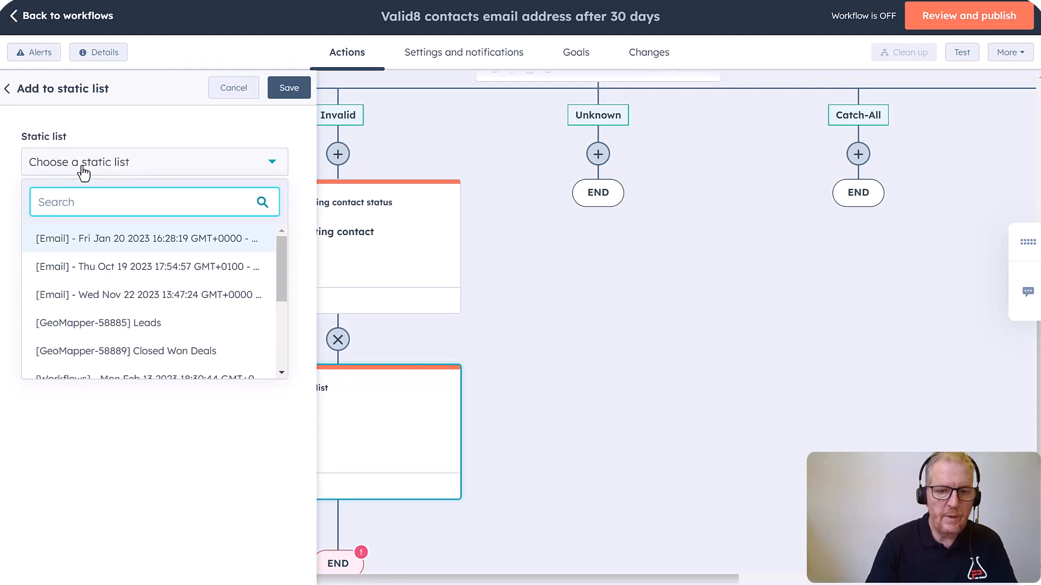
{"action": "type", "text": "quar"}
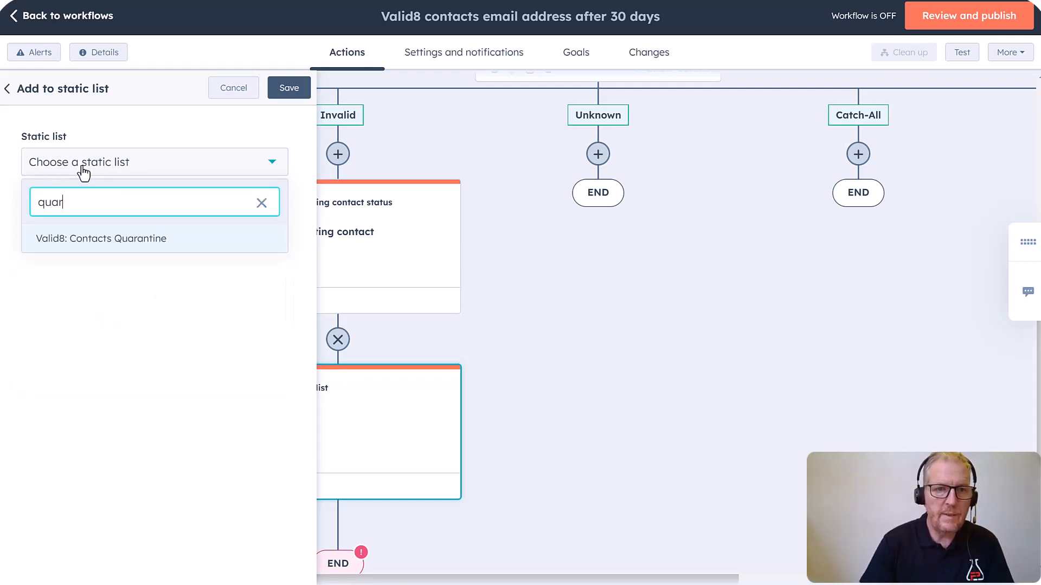
{"action": "left_click", "coordinate": [74, 240]}
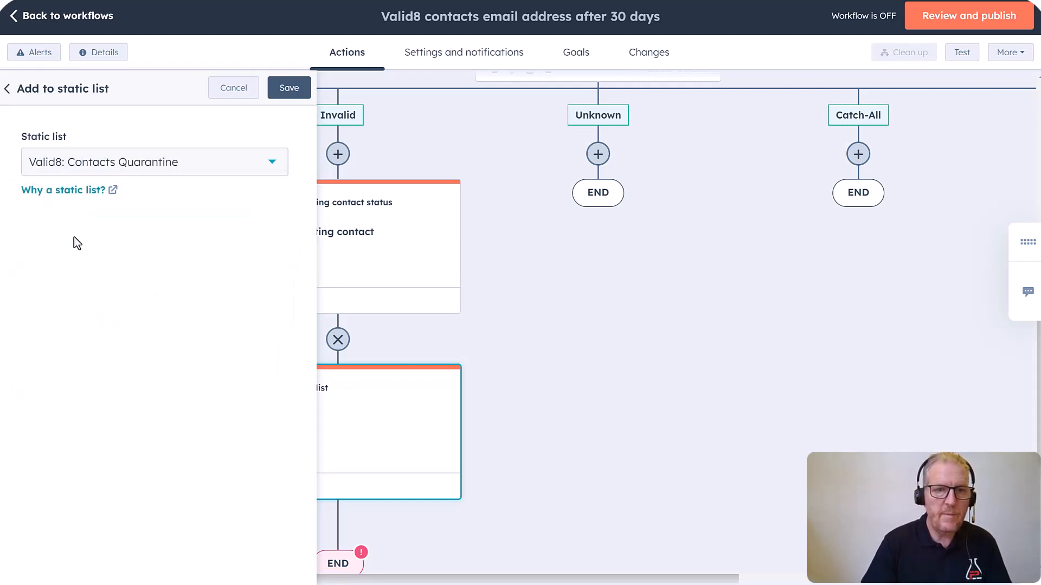
{"action": "left_click", "coordinate": [290, 91]}
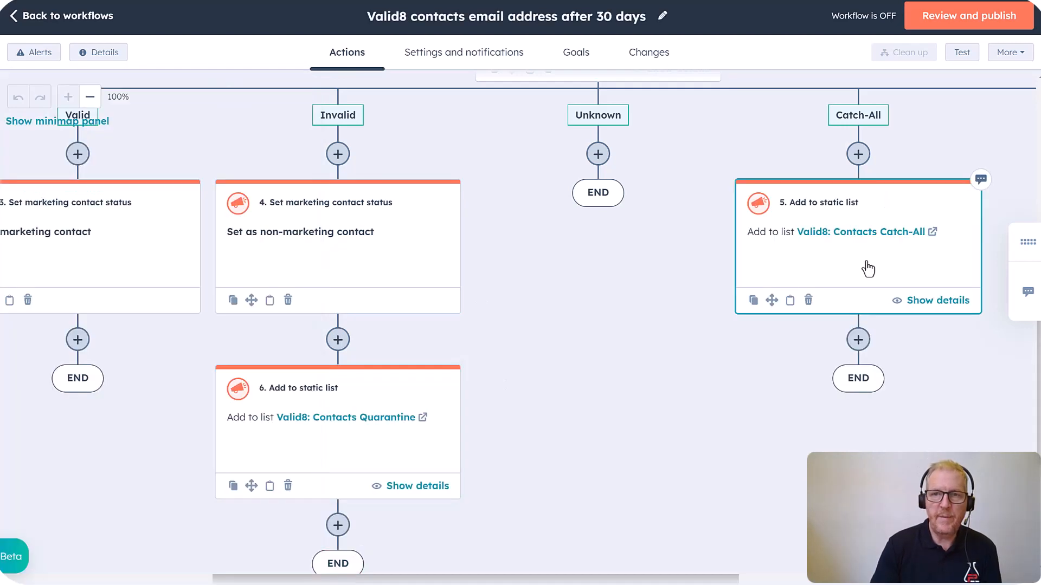